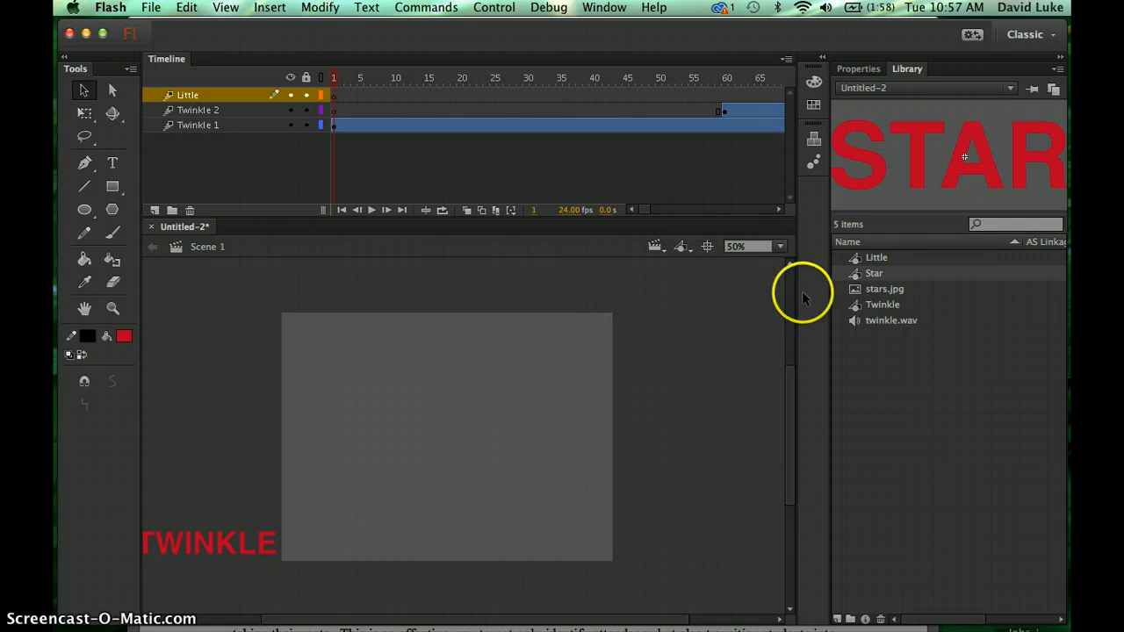
- Open the Little and Star symbols in turn to examine their artwork, and return to Scene 1
{"action": "left_click", "coordinate": [862, 259]}
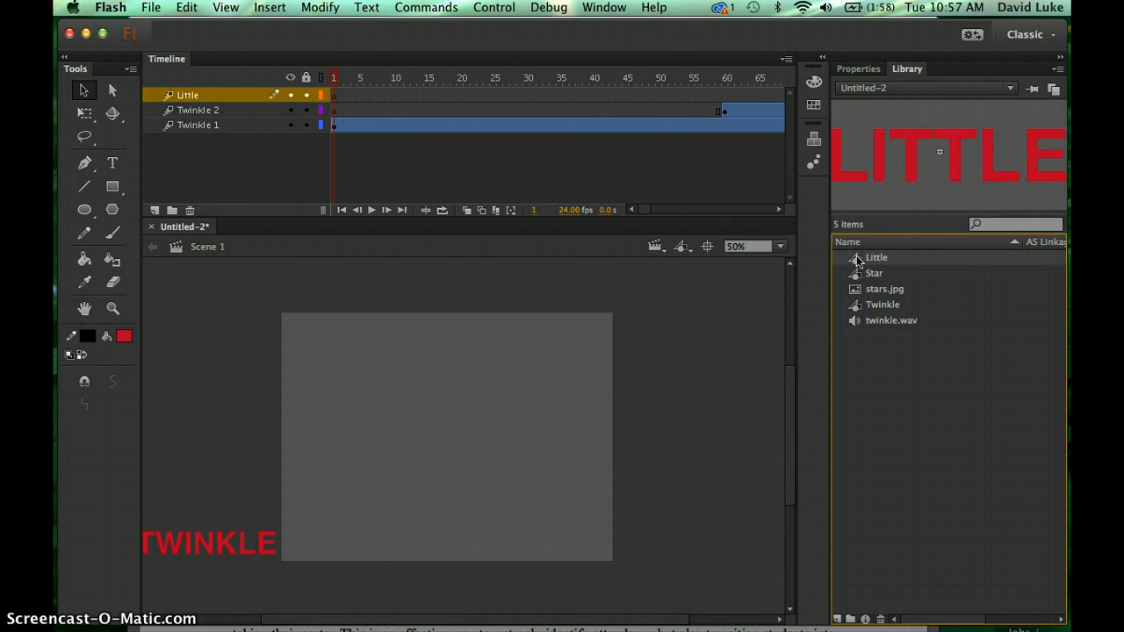
{"action": "double_click", "coordinate": [857, 260]}
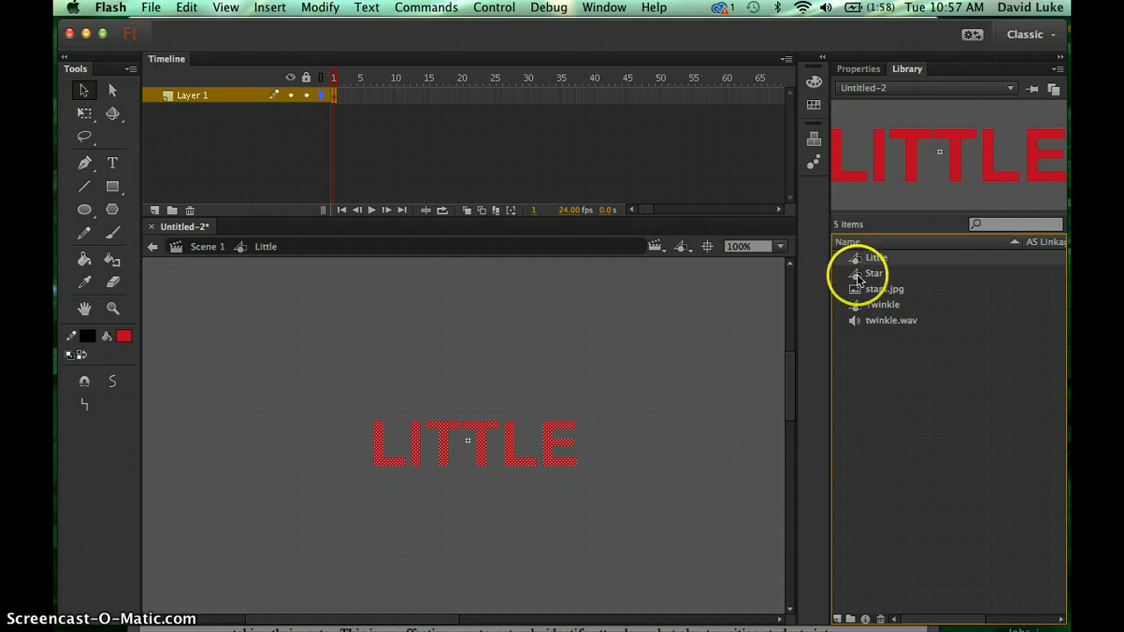
{"action": "double_click", "coordinate": [857, 275]}
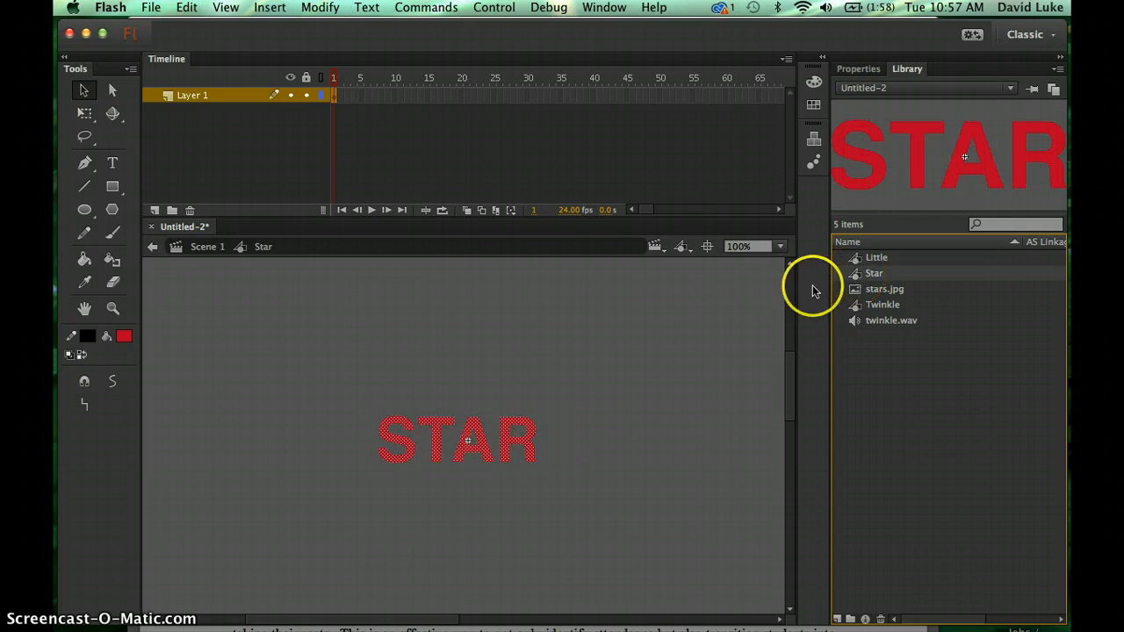
{"action": "left_click", "coordinate": [244, 269]}
{"action": "left_click", "coordinate": [208, 251]}
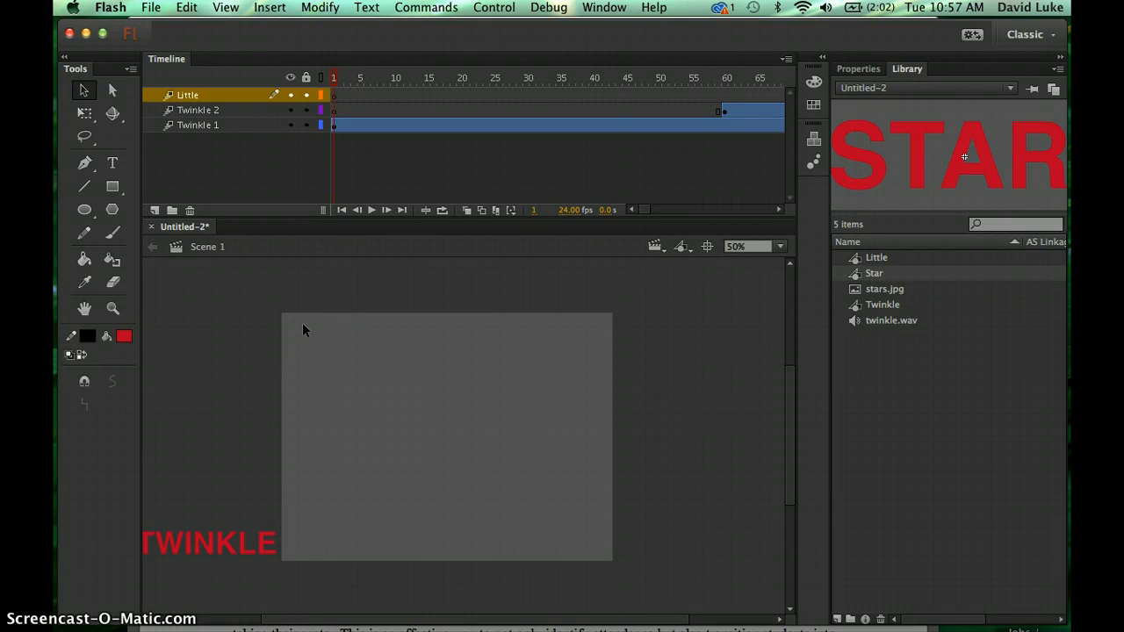
{"action": "left_click", "coordinate": [254, 304]}
- Add a new layer above the Little layer and name it "Star Masked"
{"action": "left_click", "coordinate": [154, 211]}
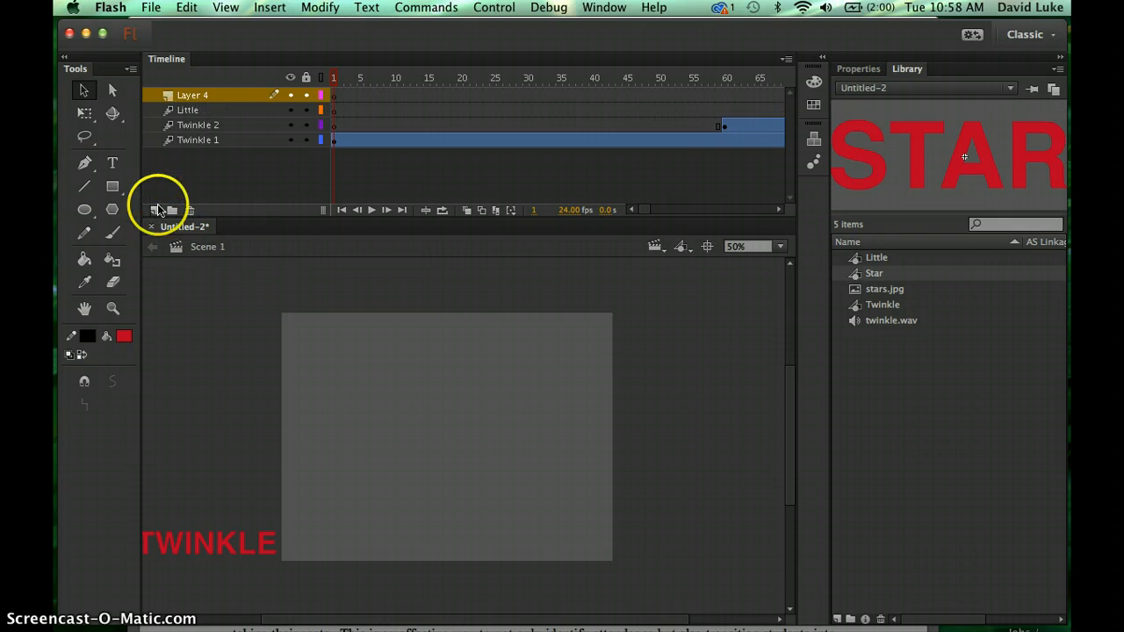
{"action": "double_click", "coordinate": [197, 96]}
{"action": "type", "text": "Star"}
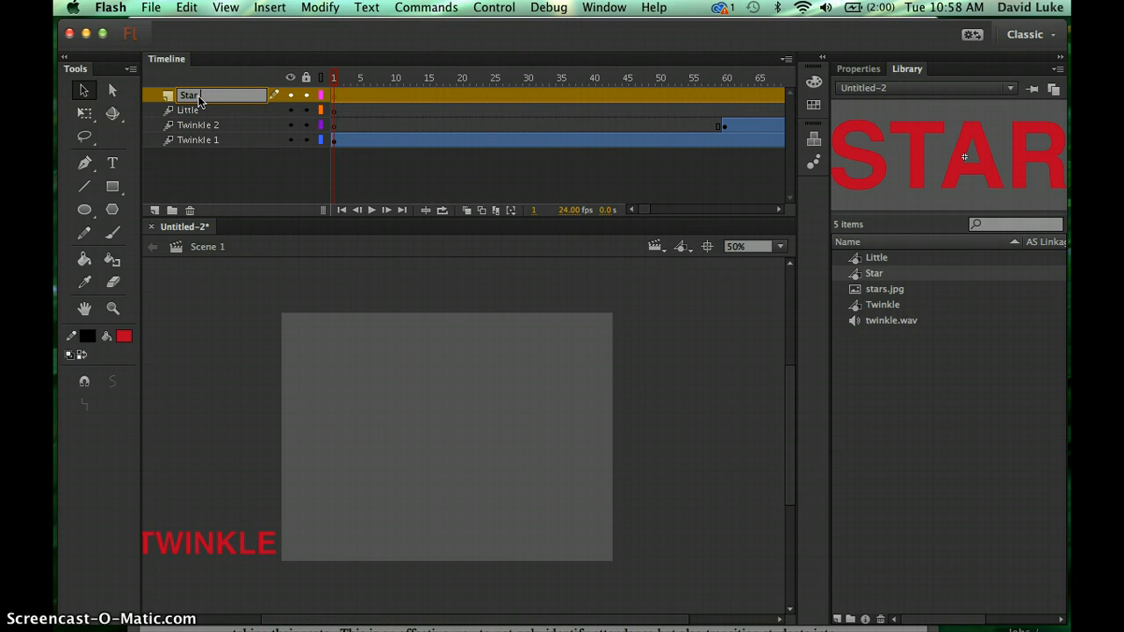
{"action": "type", "text": " Masked"}
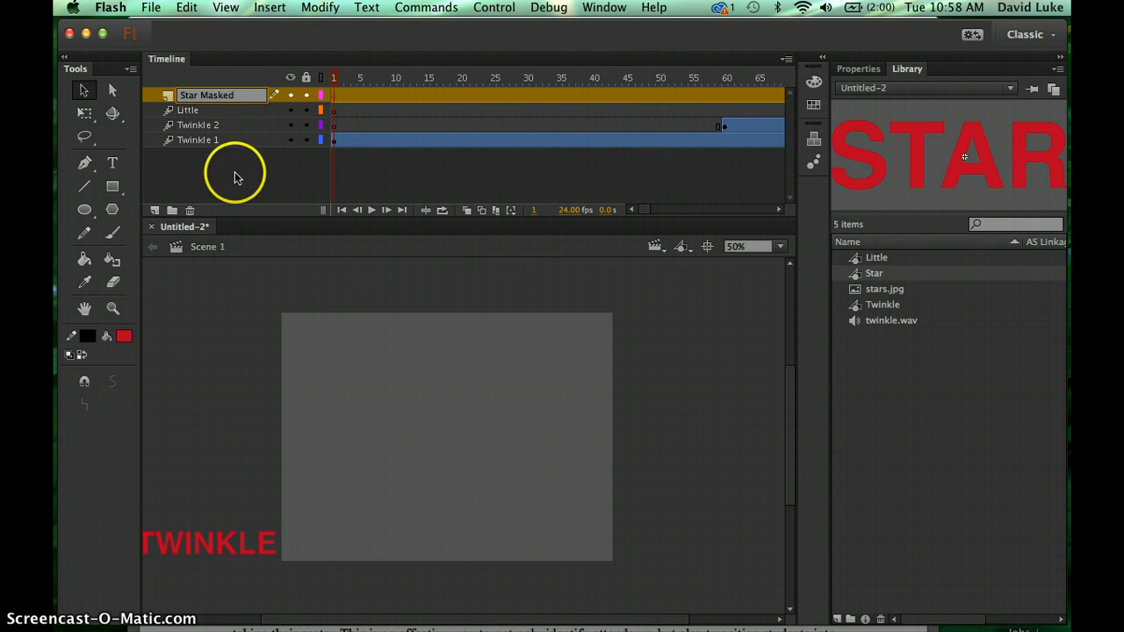
{"action": "left_click", "coordinate": [233, 179]}
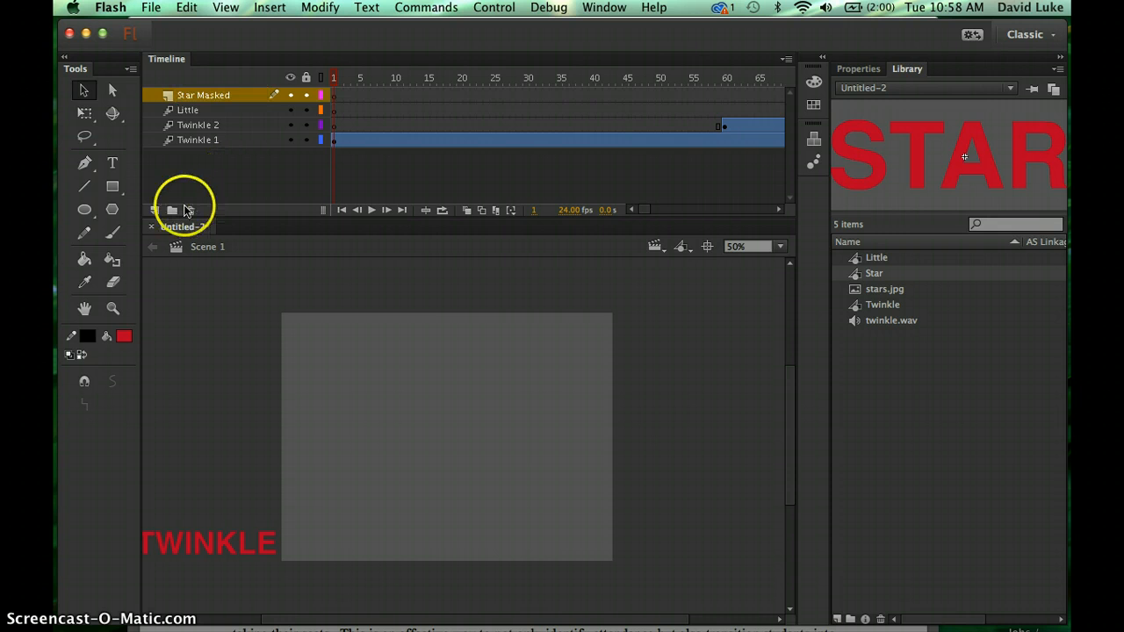
- Add another layer above Star Masked and name it "Star Mask"
{"action": "left_click", "coordinate": [155, 211]}
{"action": "double_click", "coordinate": [195, 96]}
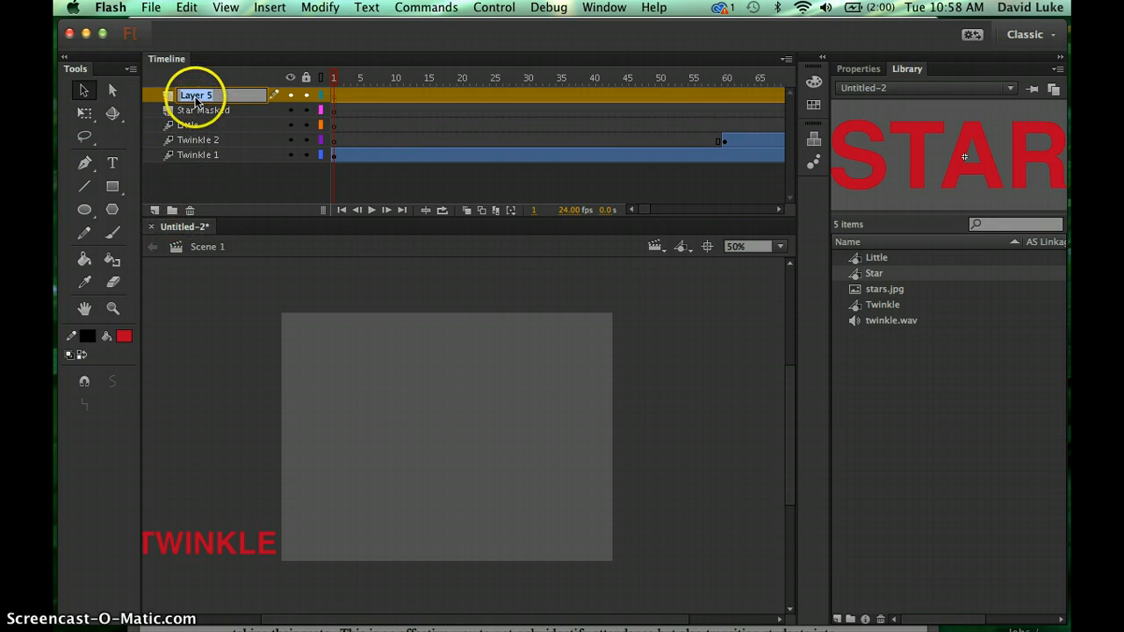
{"action": "type", "text": "Star M"}
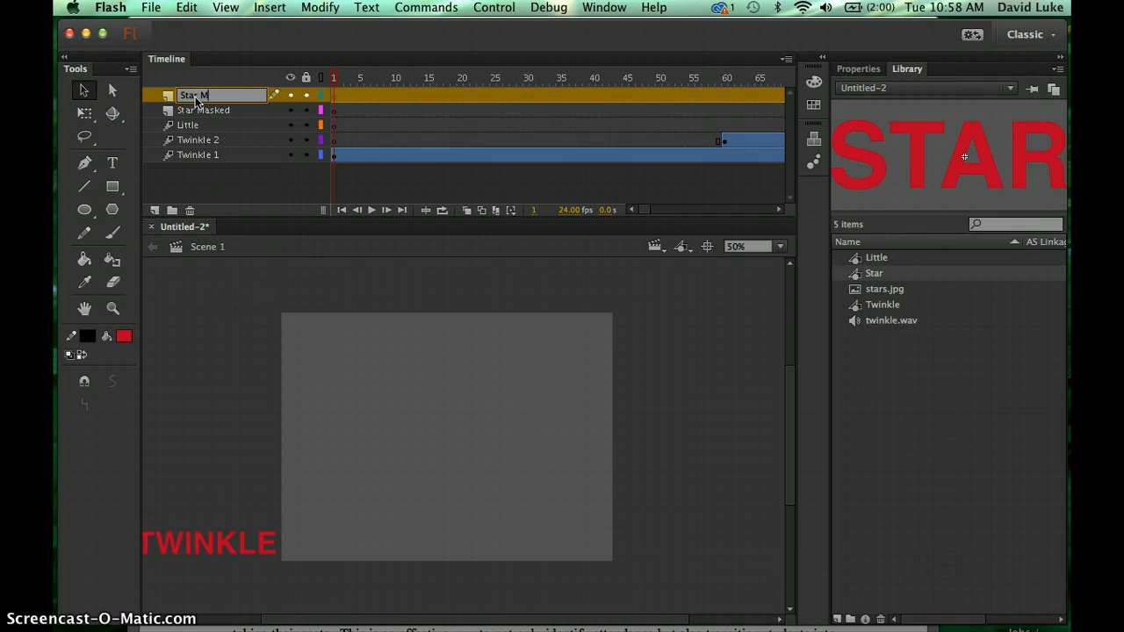
{"action": "type", "text": "ask"}
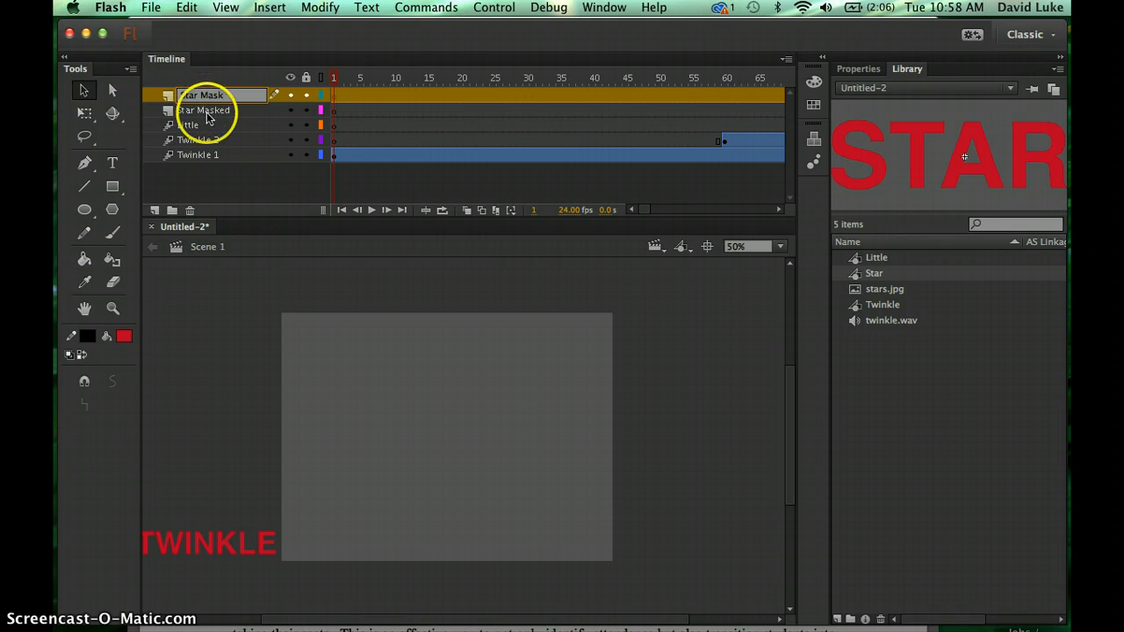
{"action": "left_click", "coordinate": [196, 183]}
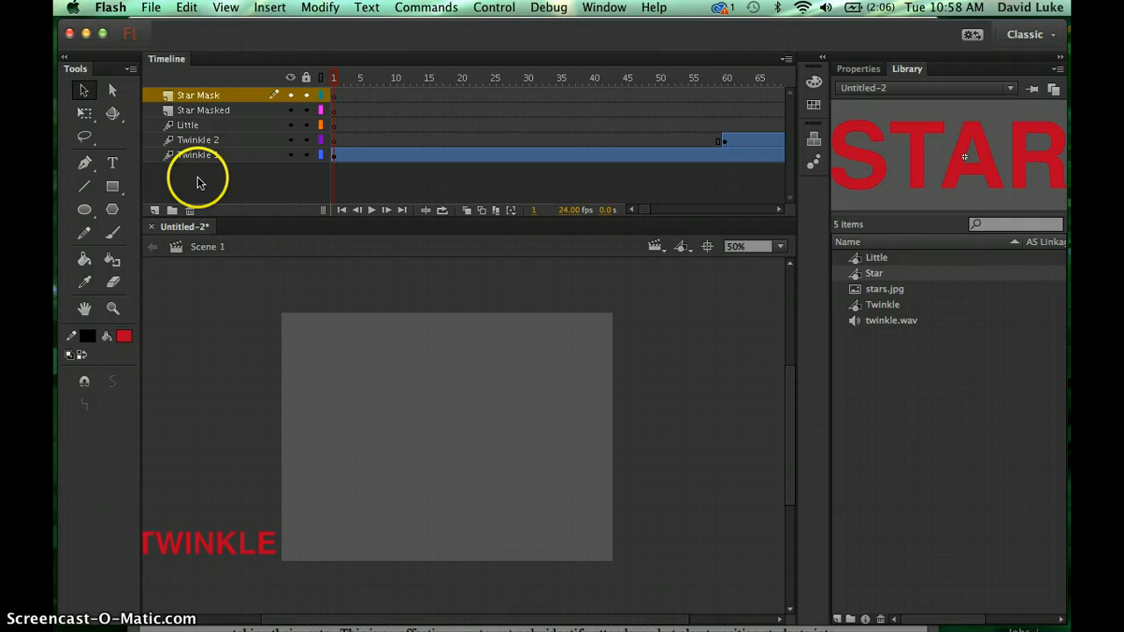
- Preview the stars.jpg image in the library
{"action": "left_click", "coordinate": [860, 292]}
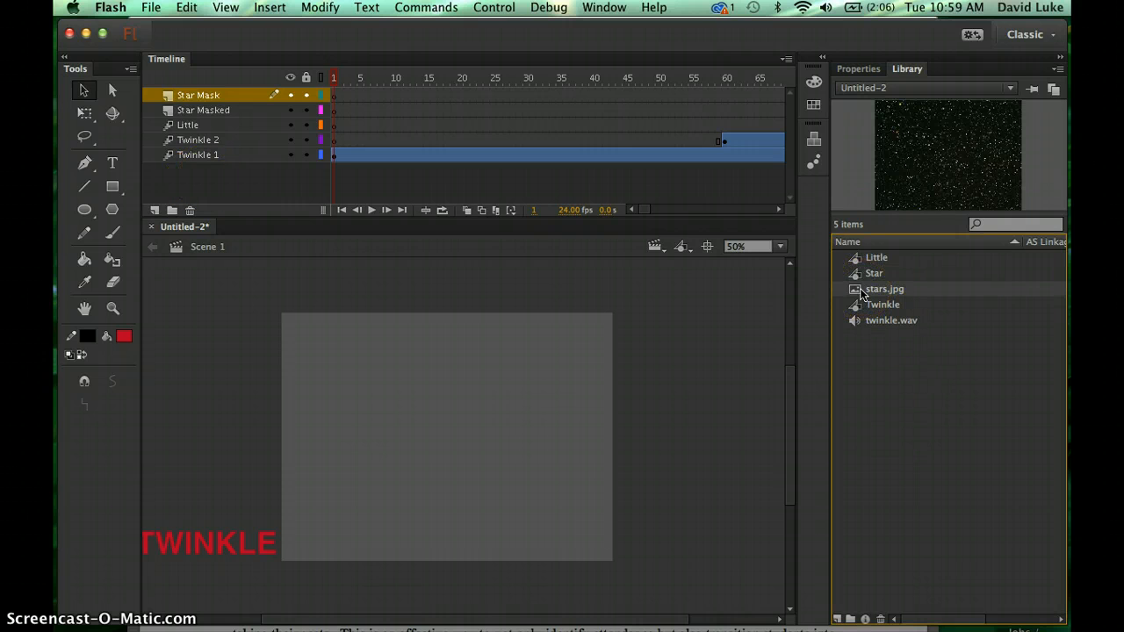
{"action": "left_click", "coordinate": [890, 283]}
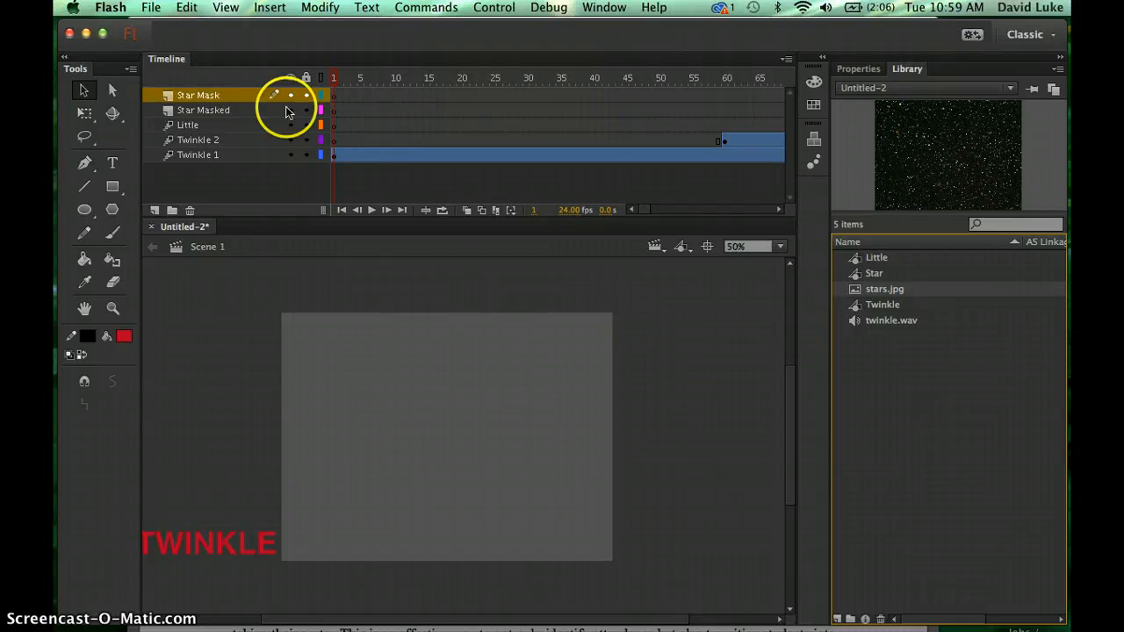
- Insert a keyframe at frame 150 of the Star Mask layer and place the Star symbol just outside the stage's left edge
{"action": "left_click", "coordinate": [215, 94]}
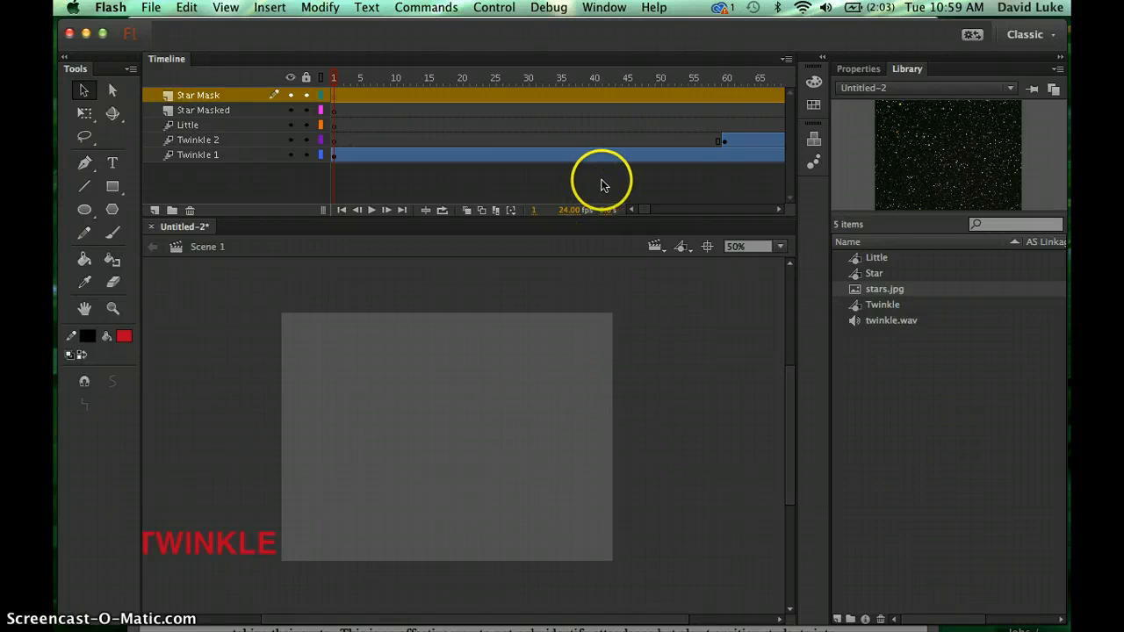
{"action": "scroll", "coordinate": [678, 132], "scroll_direction": "right", "scroll_amount": 6}
{"action": "scroll", "coordinate": [679, 139], "scroll_direction": "right", "scroll_amount": 4}
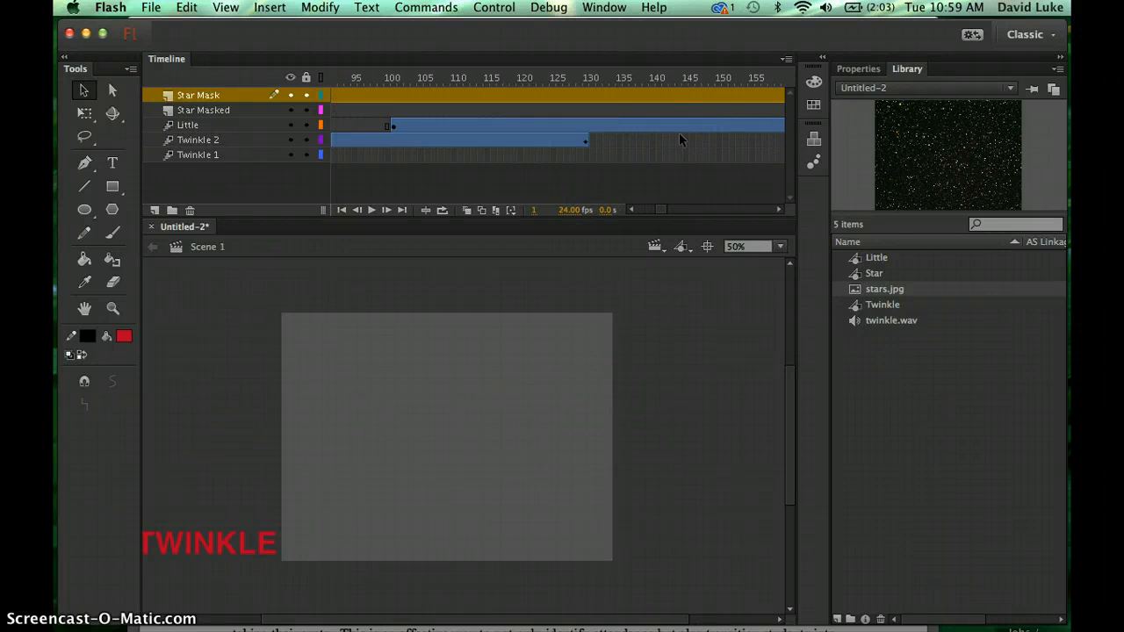
{"action": "left_click", "coordinate": [725, 98]}
{"action": "left_click", "coordinate": [721, 97]}
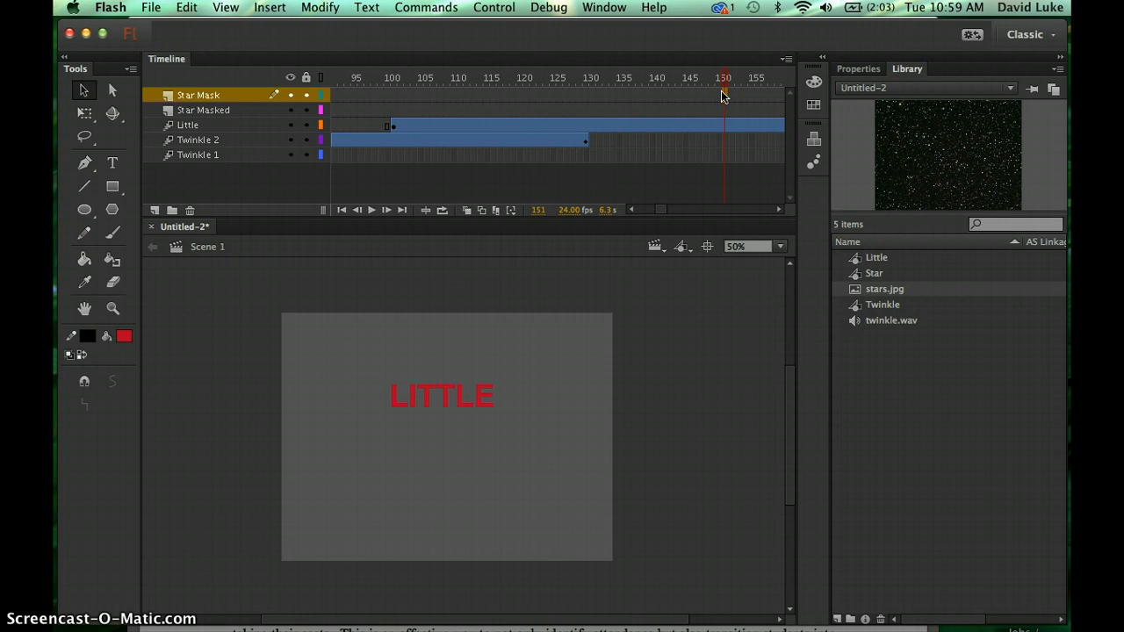
{"action": "left_click", "coordinate": [717, 96]}
{"action": "right_click", "coordinate": [716, 97]}
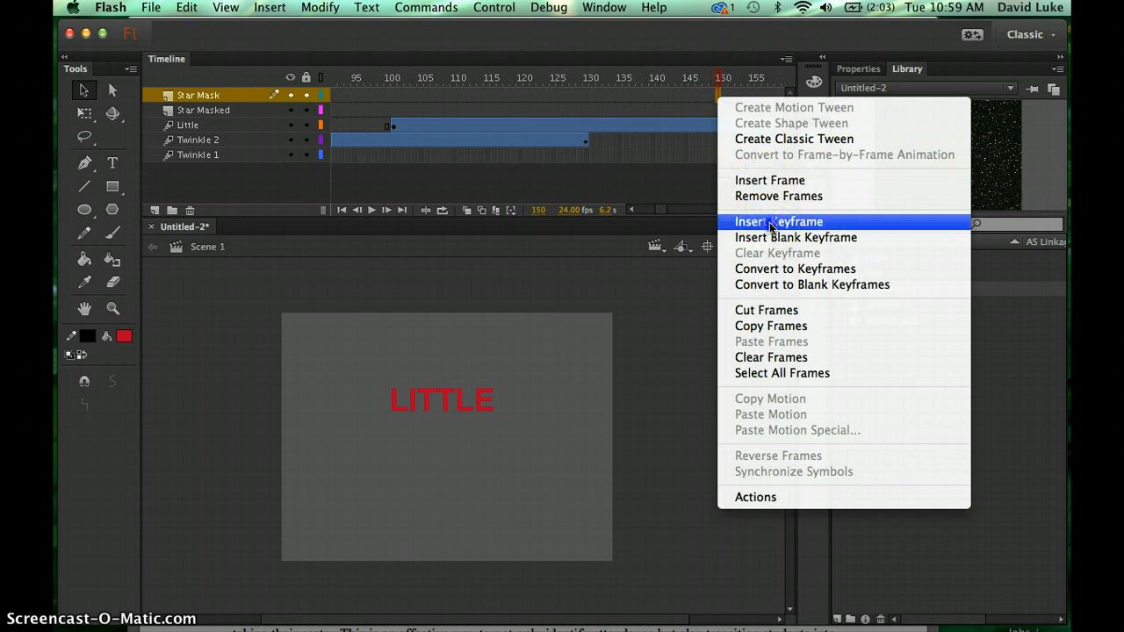
{"action": "left_click", "coordinate": [770, 222]}
{"action": "left_click", "coordinate": [856, 276]}
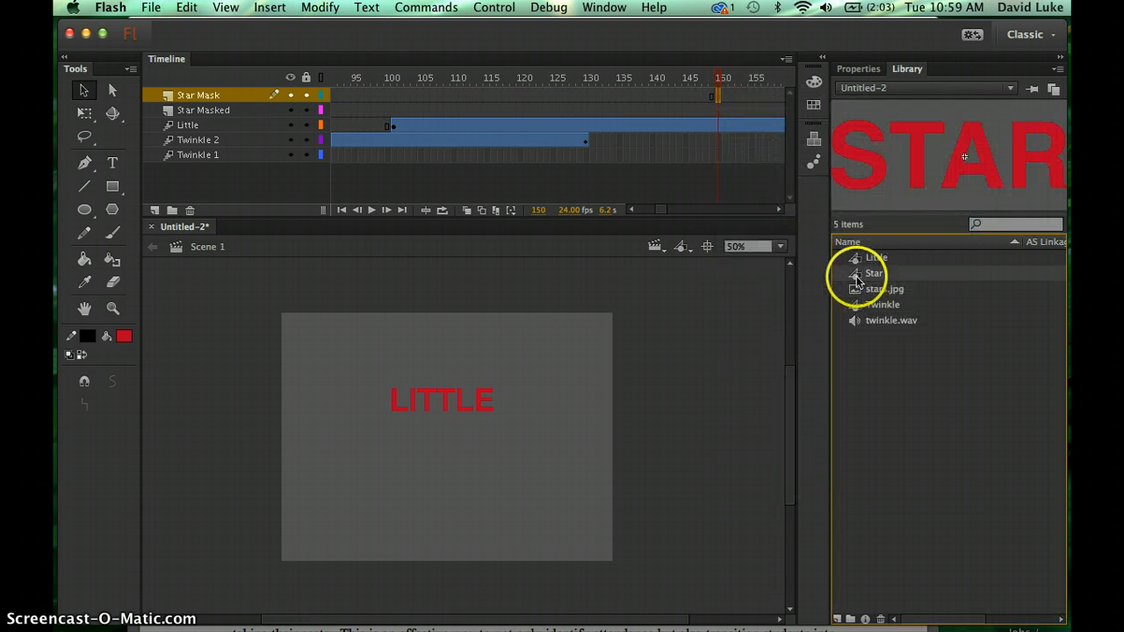
{"action": "left_click_drag", "start_coordinate": [856, 276], "coordinate": [231, 436]}
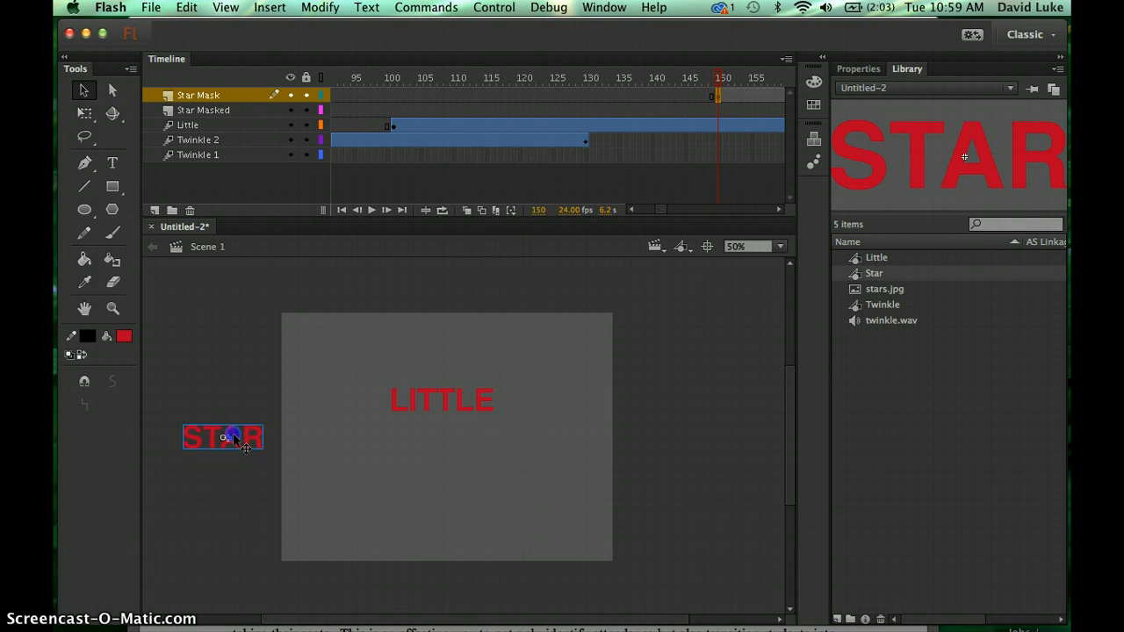
- Extend the Star Mask layer to frame 220 by inserting a frame there
{"action": "left_click", "coordinate": [727, 213]}
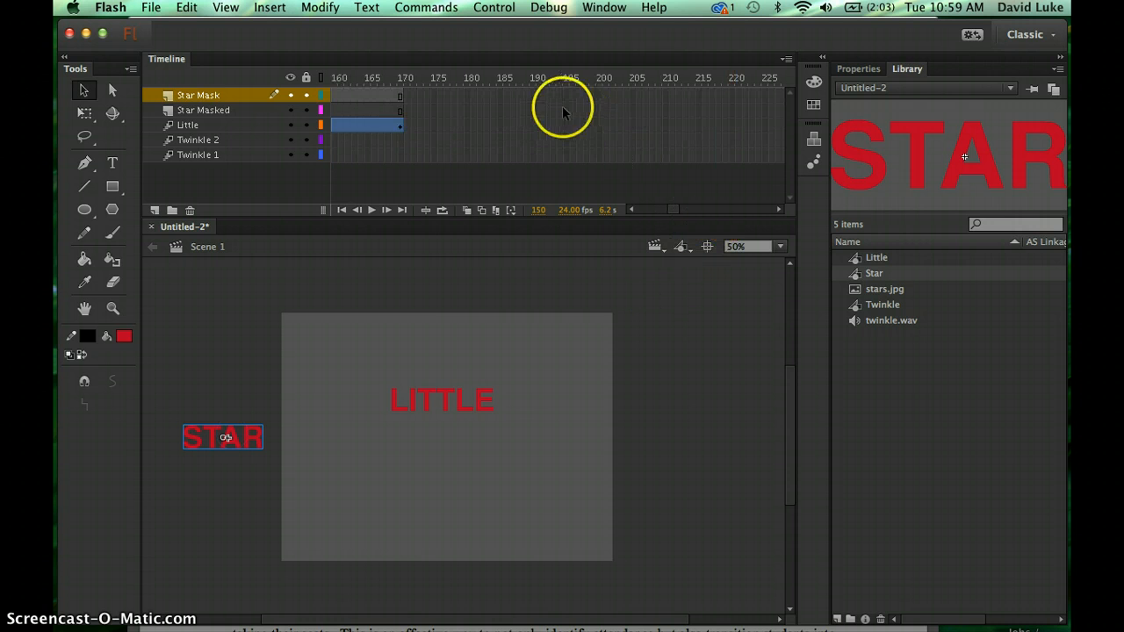
{"action": "left_click", "coordinate": [729, 93]}
{"action": "right_click", "coordinate": [730, 93]}
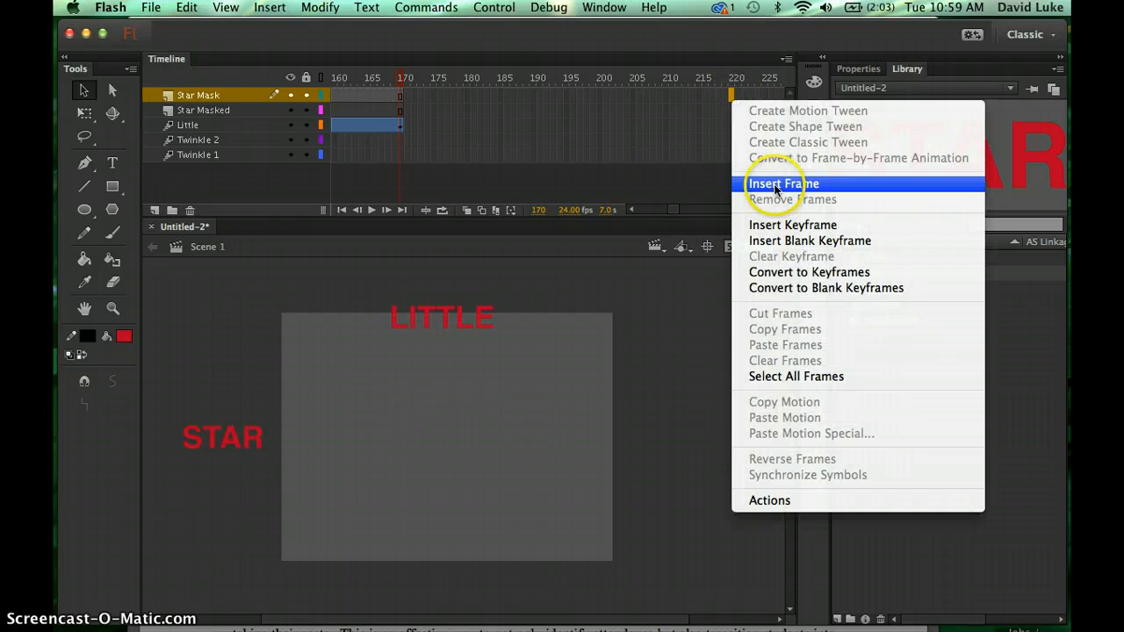
{"action": "left_click", "coordinate": [776, 184]}
- Create a motion tween on the Star Mask layer's span that holds the Star symbol
{"action": "left_click", "coordinate": [664, 94]}
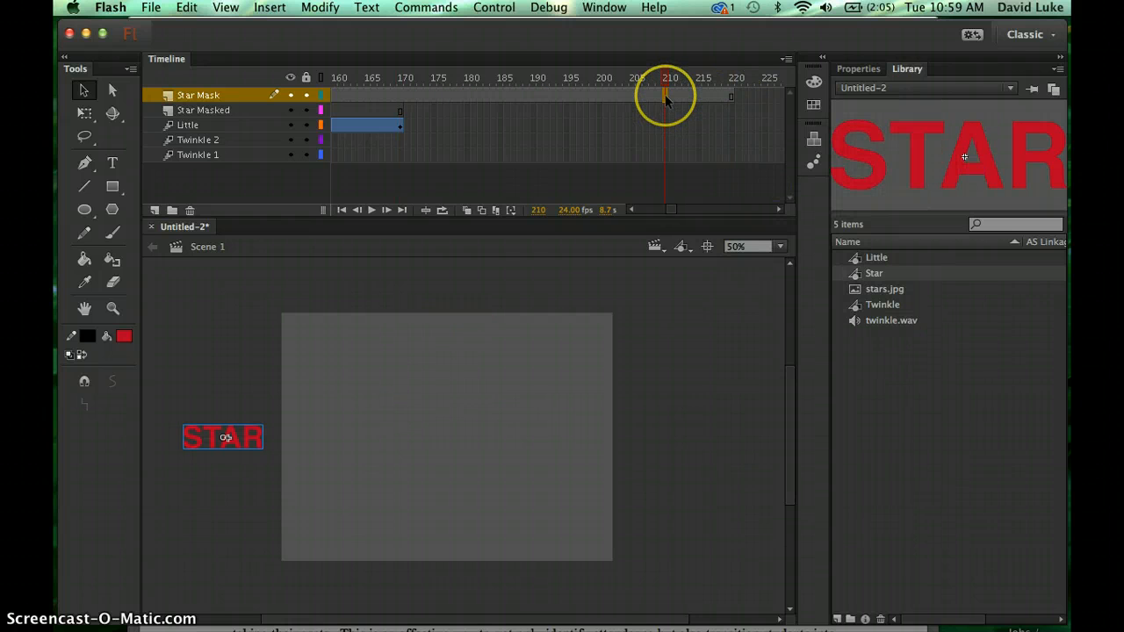
{"action": "right_click", "coordinate": [665, 94]}
{"action": "left_click", "coordinate": [689, 108]}
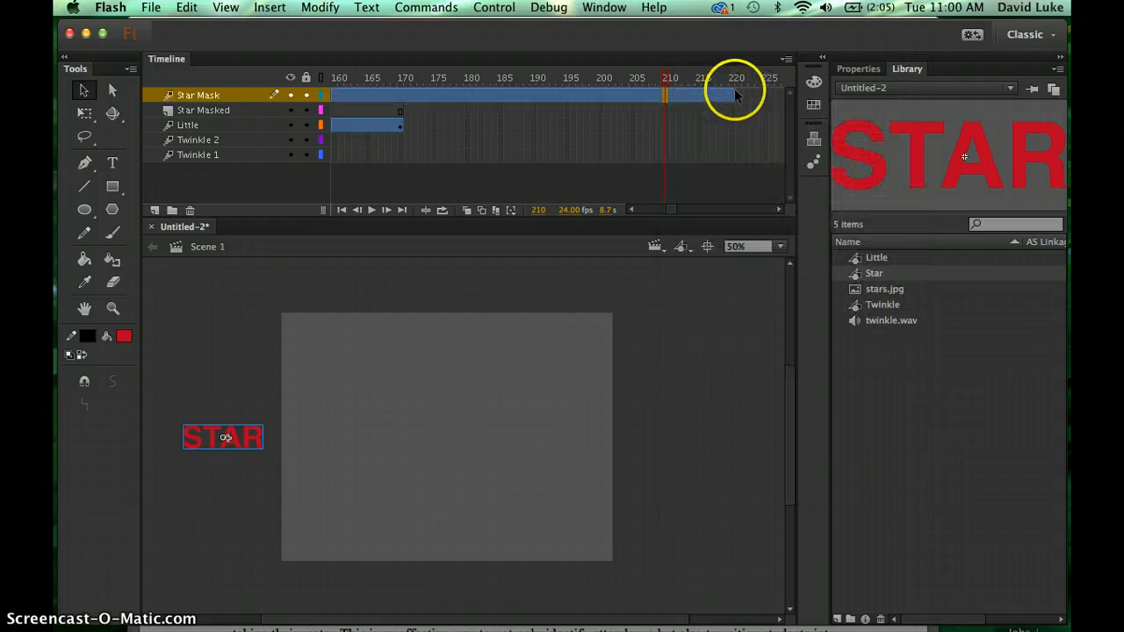
- At frame 220, move the STAR text horizontally past the stage's right edge, and return the playhead to frame 1
{"action": "left_click", "coordinate": [732, 94]}
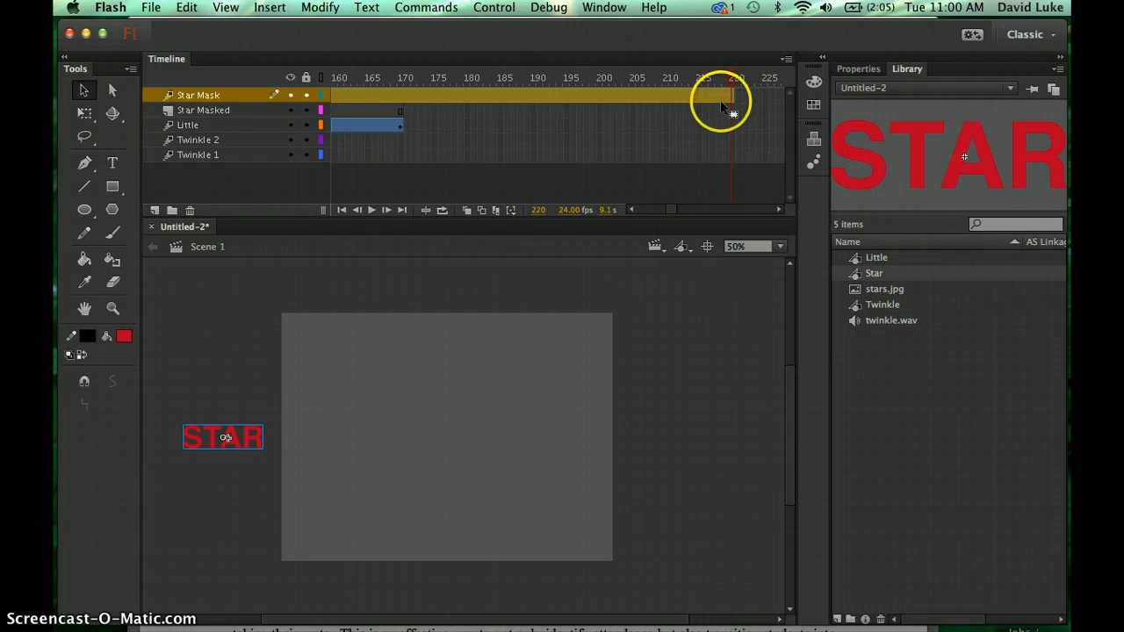
{"action": "left_click", "coordinate": [226, 438]}
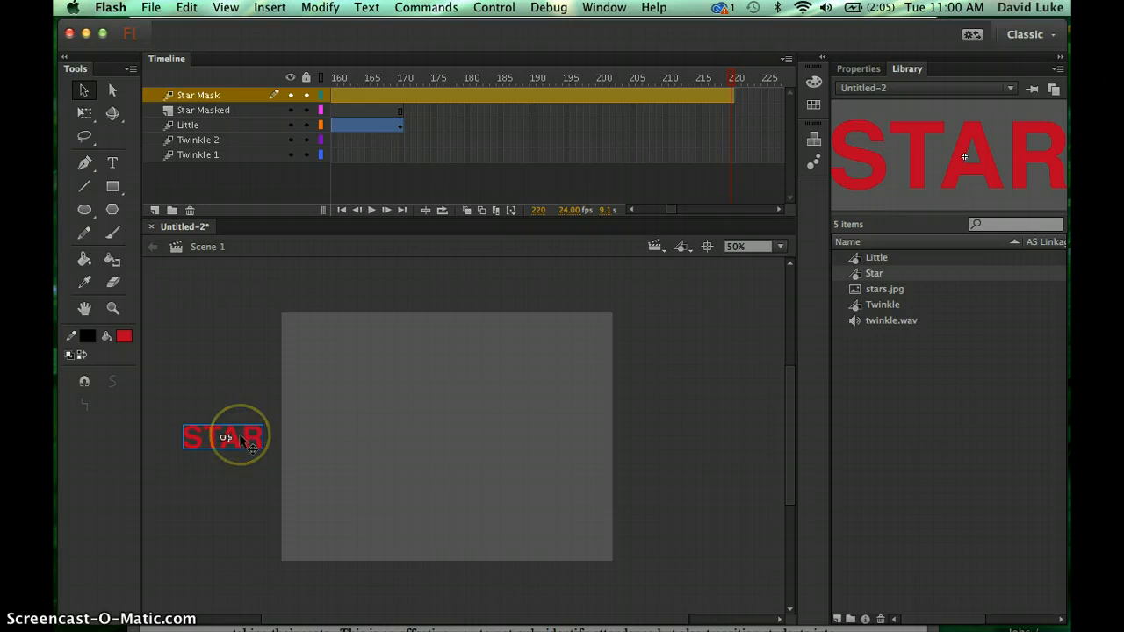
{"action": "left_click_drag", "start_coordinate": [243, 437], "coordinate": [668, 455]}
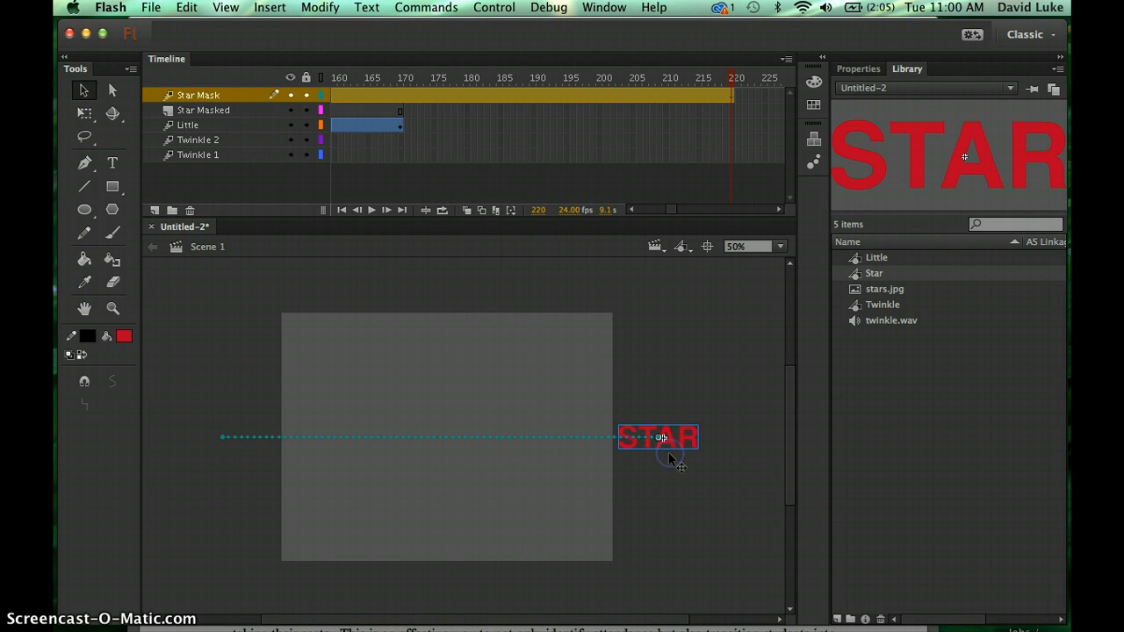
{"action": "left_click", "coordinate": [647, 329]}
{"action": "left_click", "coordinate": [733, 78]}
{"action": "left_click_drag", "start_coordinate": [733, 78], "coordinate": [261, 60]}
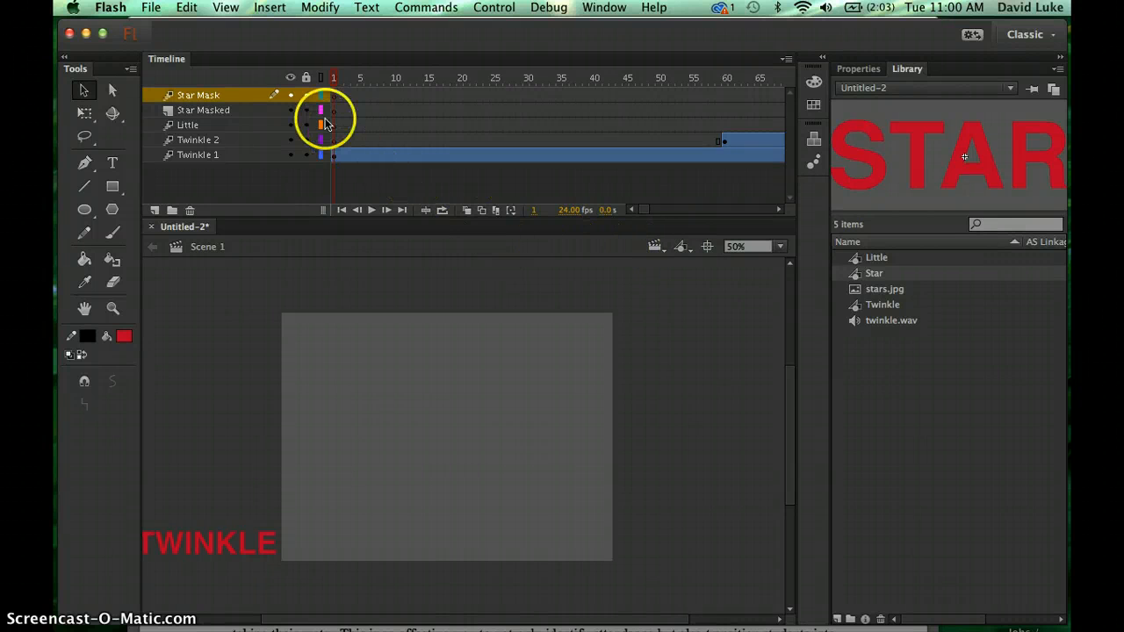
- Change the Star Mask layer's type to Mask in its layer properties
{"action": "left_click", "coordinate": [175, 100]}
{"action": "left_click", "coordinate": [175, 99]}
{"action": "double_click", "coordinate": [171, 99]}
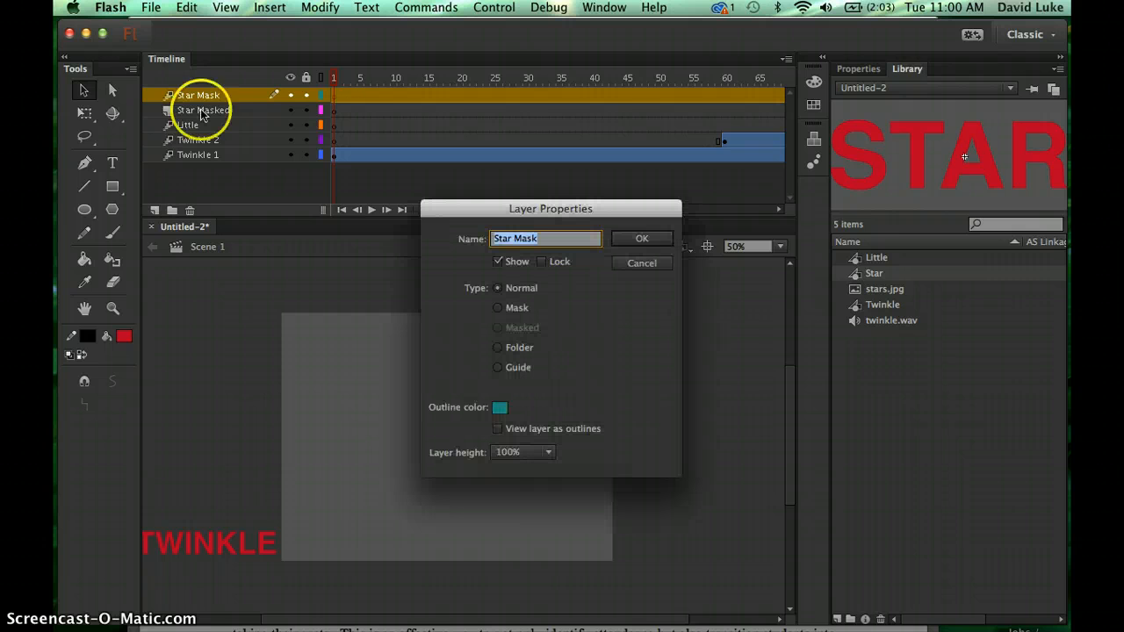
{"action": "left_click_drag", "start_coordinate": [477, 210], "coordinate": [448, 235]}
{"action": "left_click", "coordinate": [155, 95]}
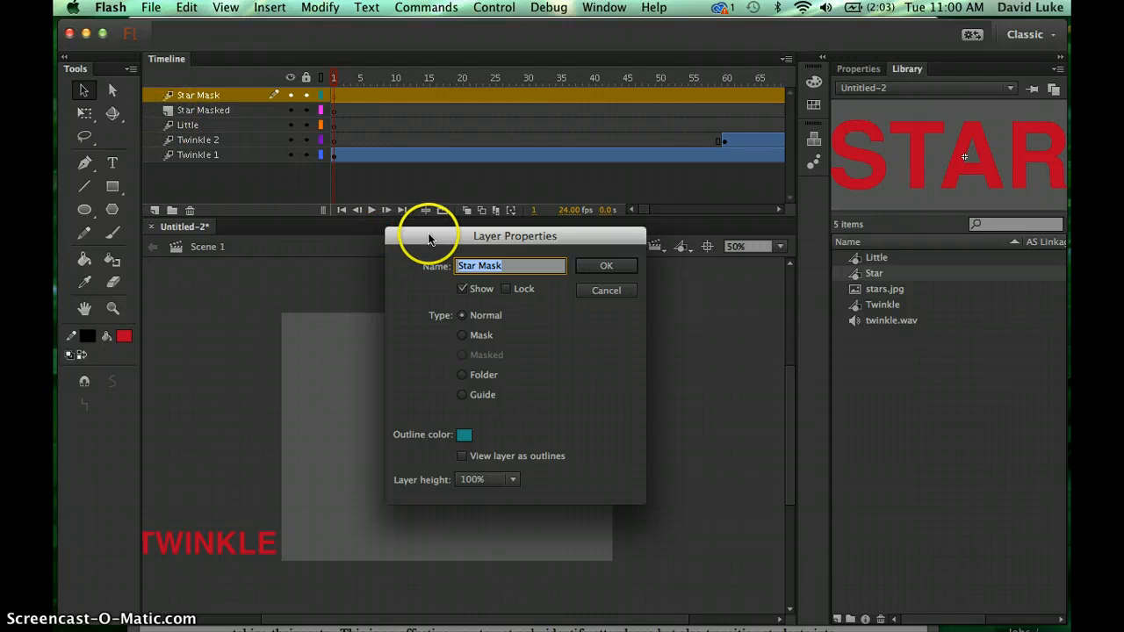
{"action": "left_click_drag", "start_coordinate": [429, 238], "coordinate": [380, 153]}
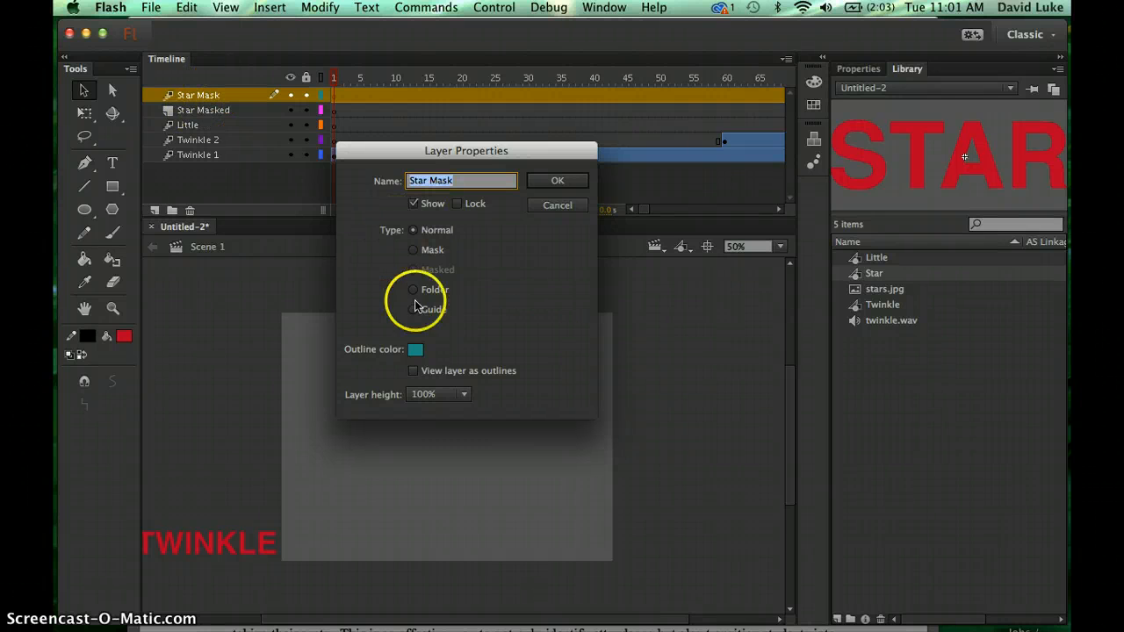
{"action": "left_click", "coordinate": [414, 251]}
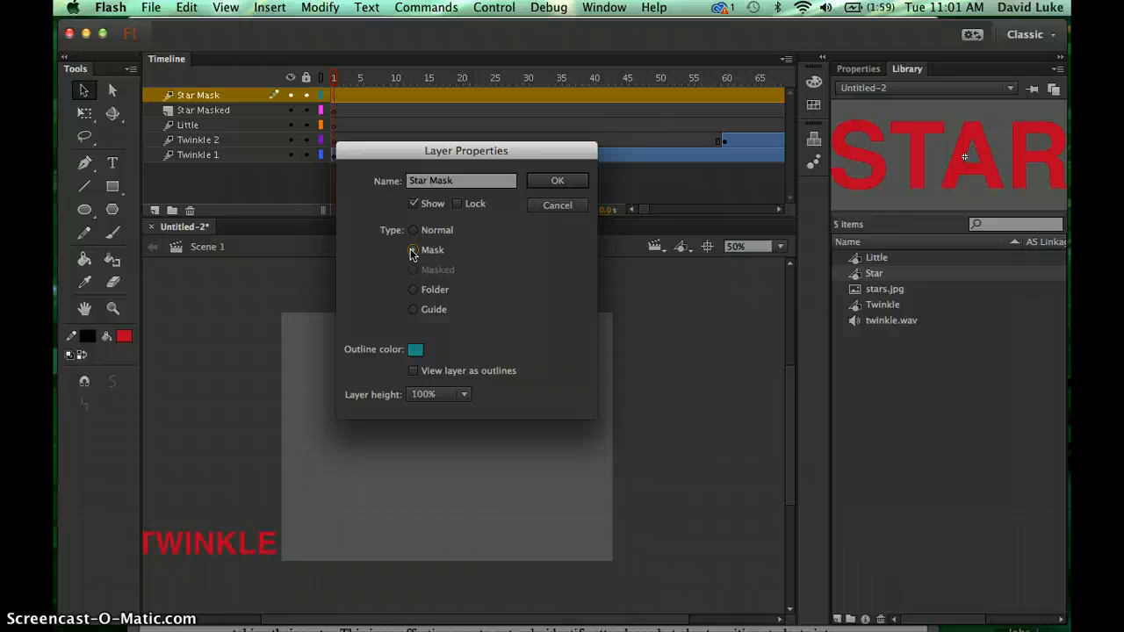
{"action": "left_click", "coordinate": [413, 251]}
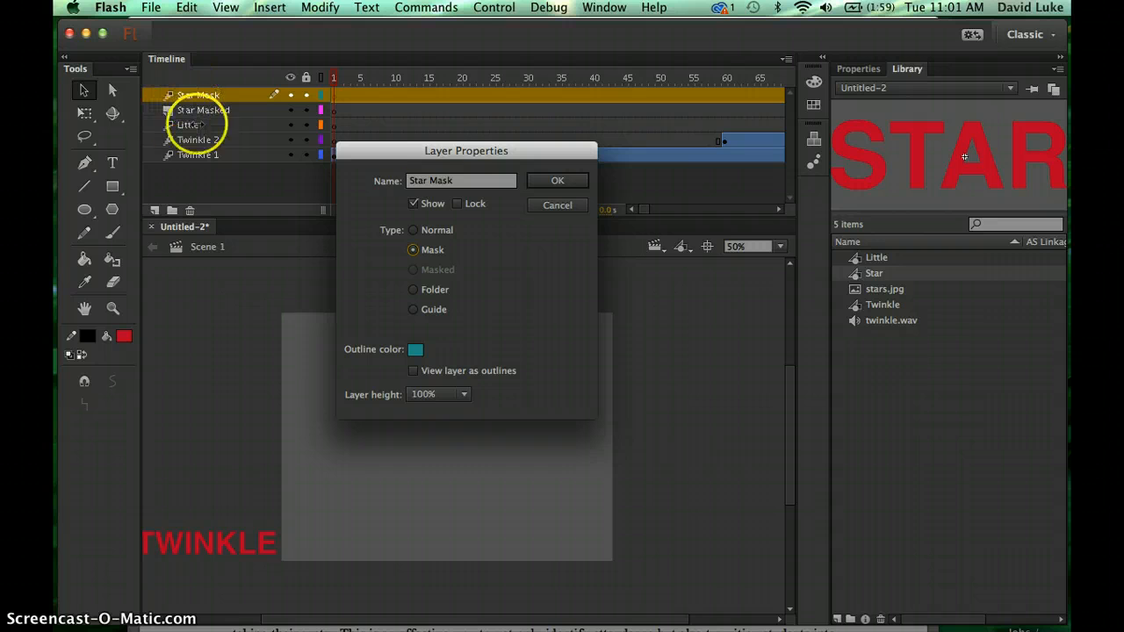
{"action": "left_click", "coordinate": [557, 185]}
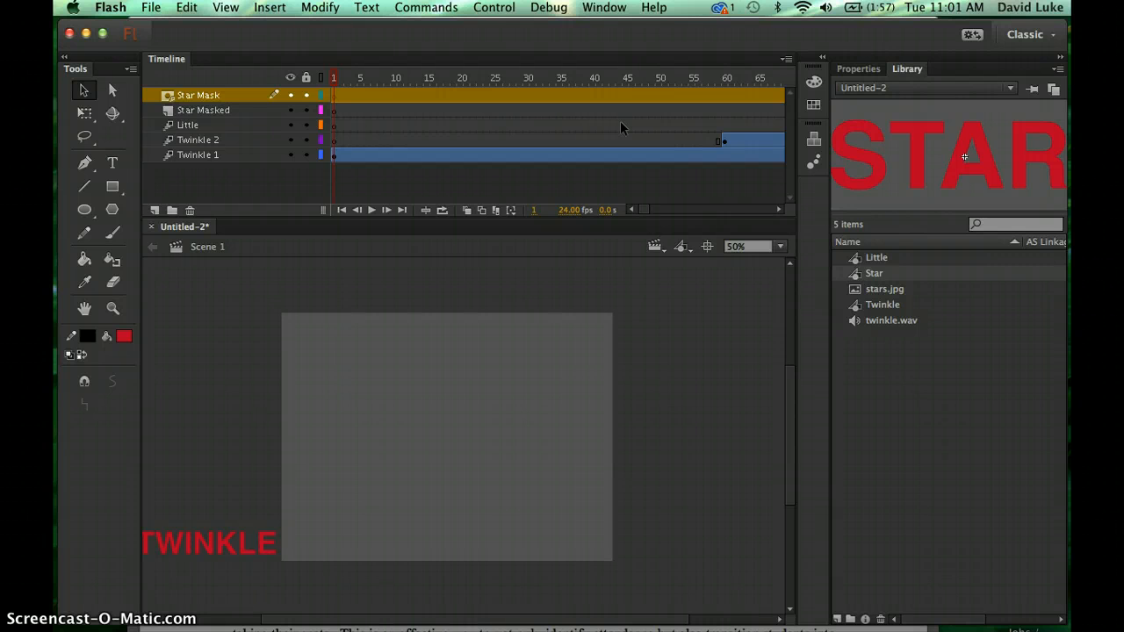
- Insert a keyframe at frame 150 of the Star Masked layer, in line with the start of the Star Mask tween
{"action": "left_click", "coordinate": [660, 125]}
{"action": "scroll", "coordinate": [660, 124], "scroll_direction": "right", "scroll_amount": 10}
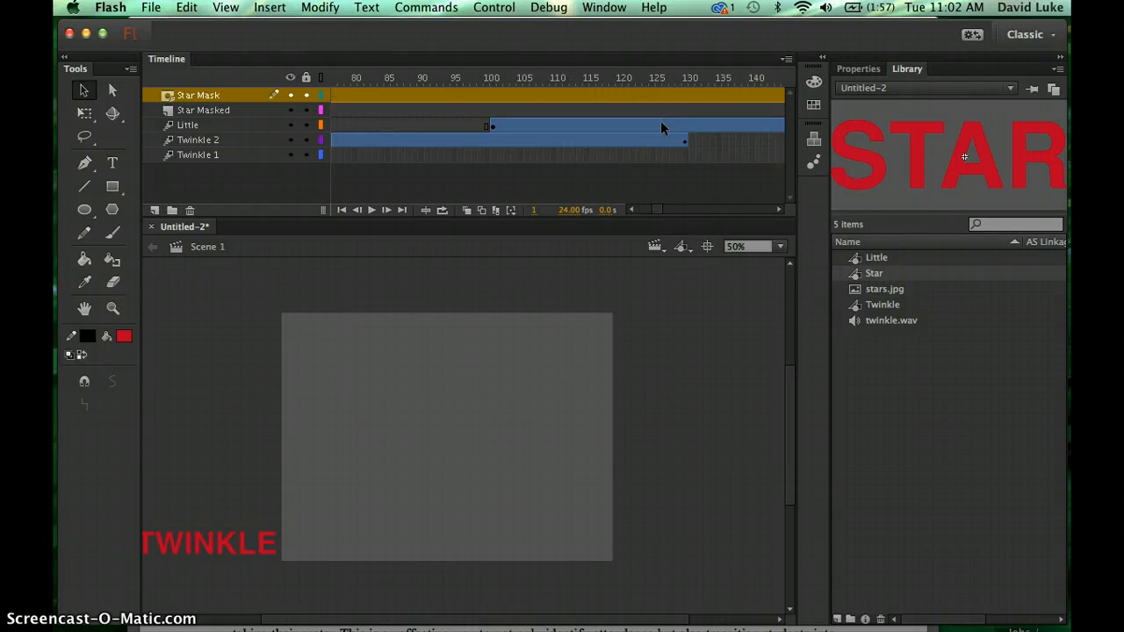
{"action": "scroll", "coordinate": [661, 125], "scroll_direction": "right", "scroll_amount": 7}
{"action": "left_click", "coordinate": [547, 107]}
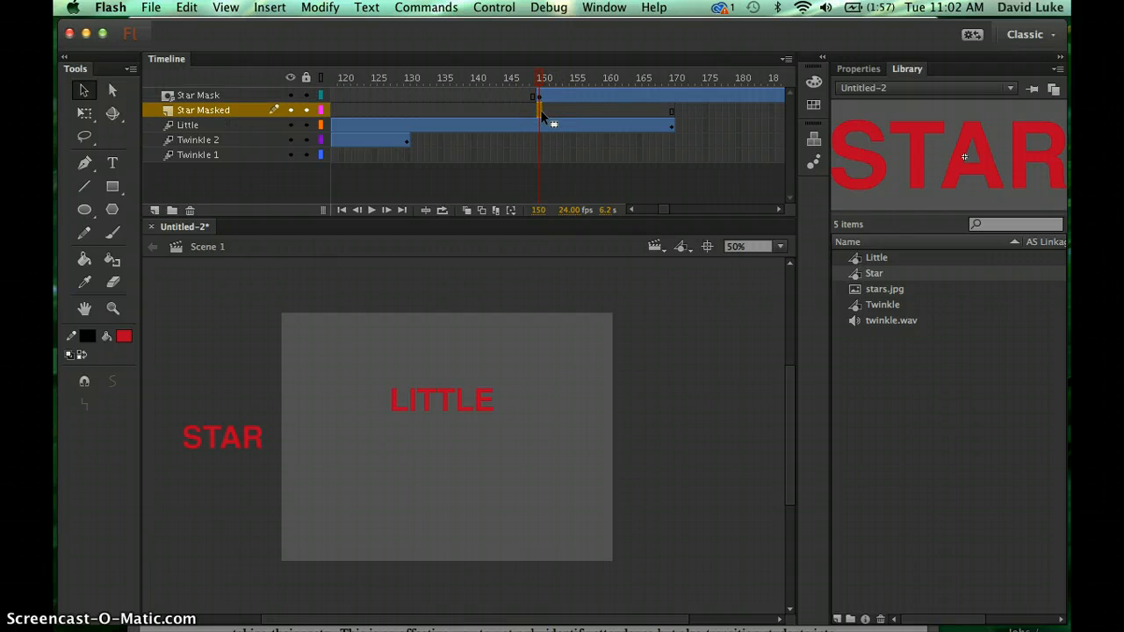
{"action": "left_click", "coordinate": [539, 98]}
{"action": "left_click", "coordinate": [542, 112]}
{"action": "right_click", "coordinate": [540, 109]}
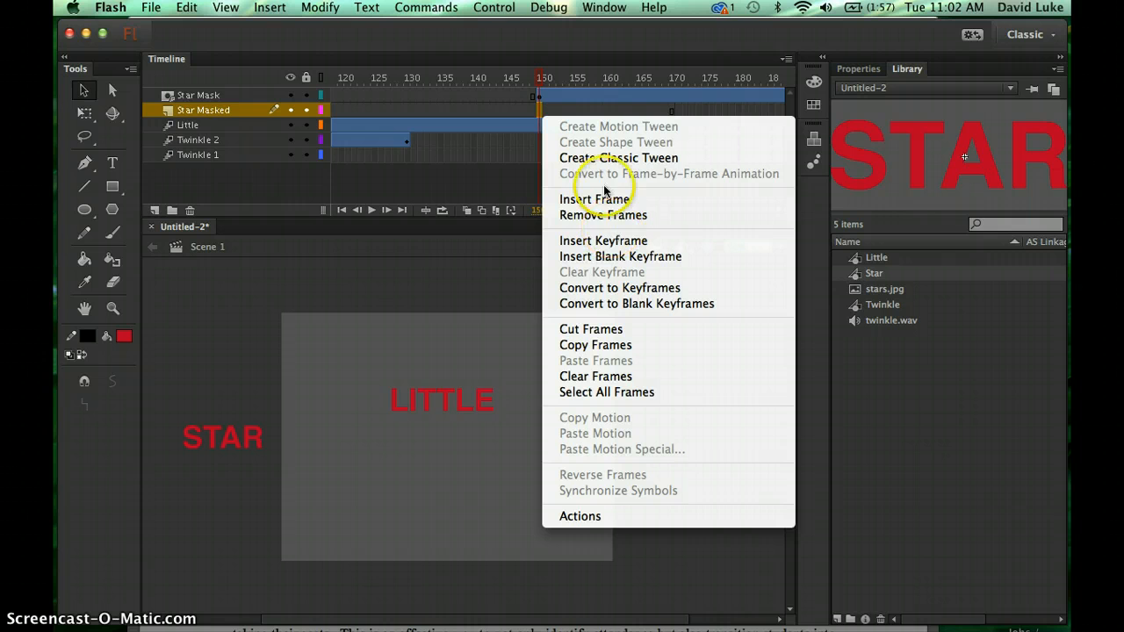
{"action": "left_click", "coordinate": [572, 240]}
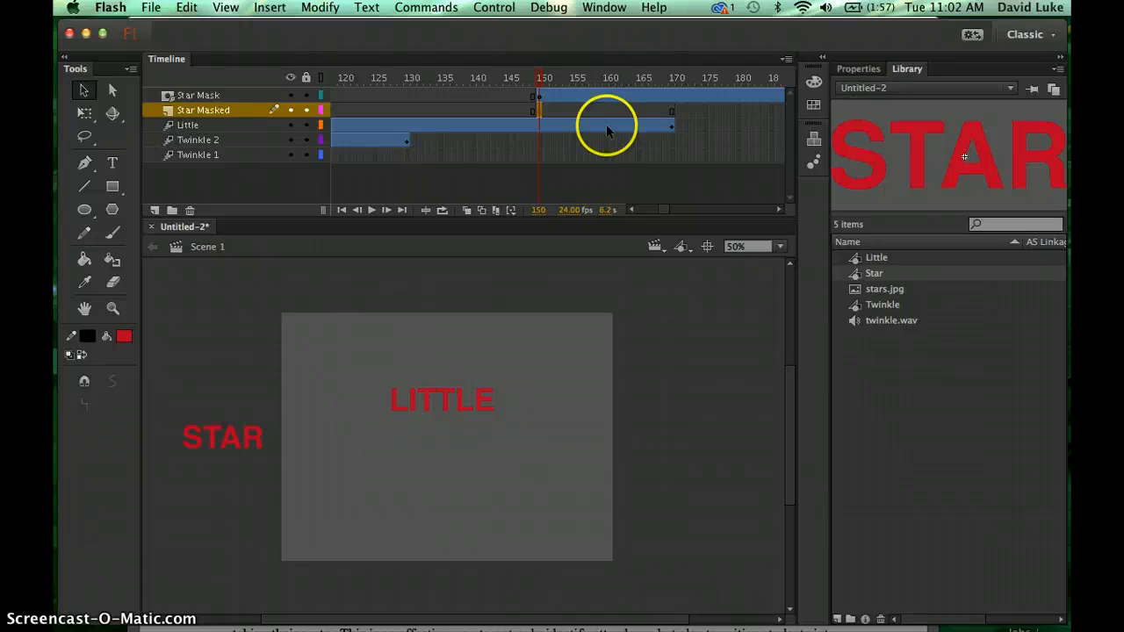
- Extend the Star Masked layer to frame 220 by inserting a frame there
{"action": "scroll", "coordinate": [614, 136], "scroll_direction": "right", "scroll_amount": 5}
{"action": "left_click", "coordinate": [726, 109]}
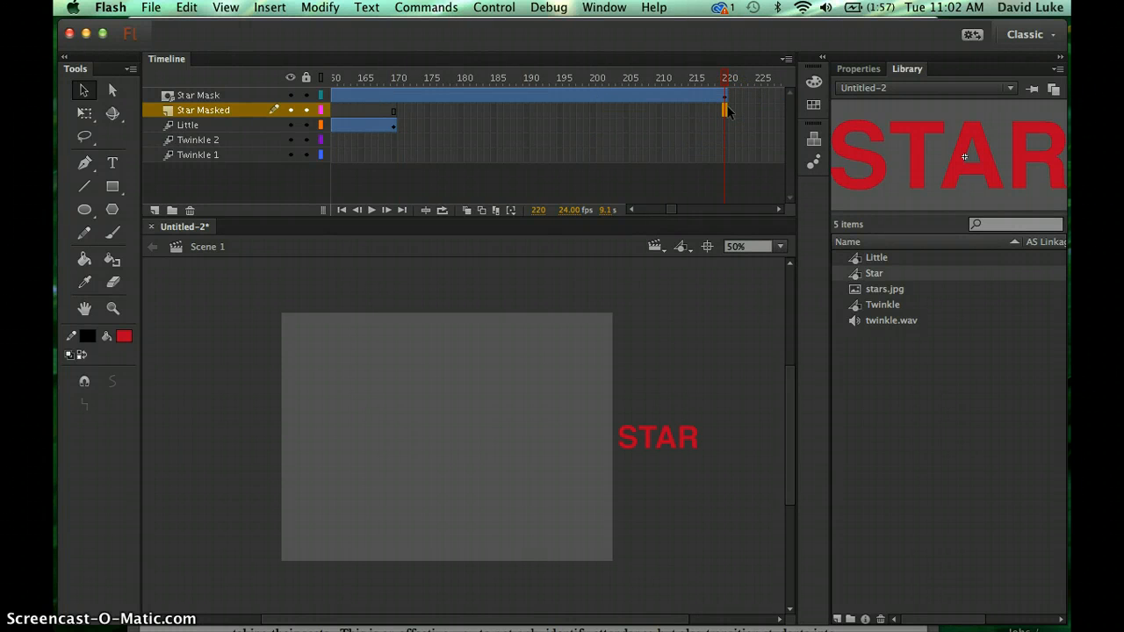
{"action": "right_click", "coordinate": [726, 109]}
{"action": "left_click", "coordinate": [764, 190]}
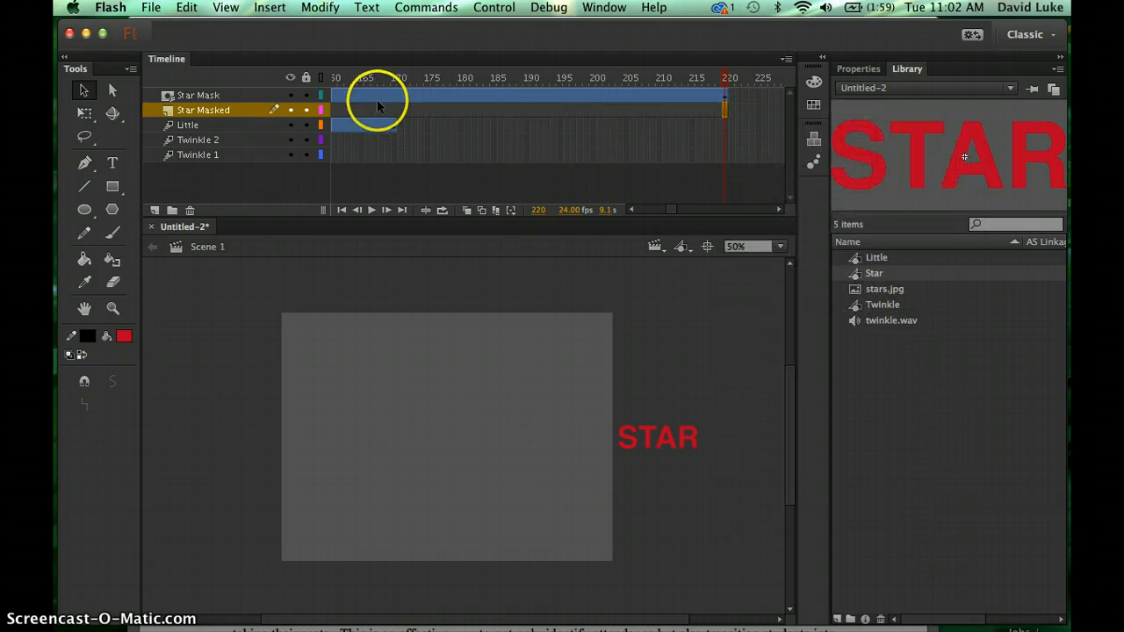
{"action": "mouse_move", "coordinate": [378, 106]}
{"action": "left_mouse_down"}
{"action": "mouse_move", "coordinate": [467, 130]}
{"action": "mouse_move", "coordinate": [694, 147]}
{"action": "left_mouse_up"}
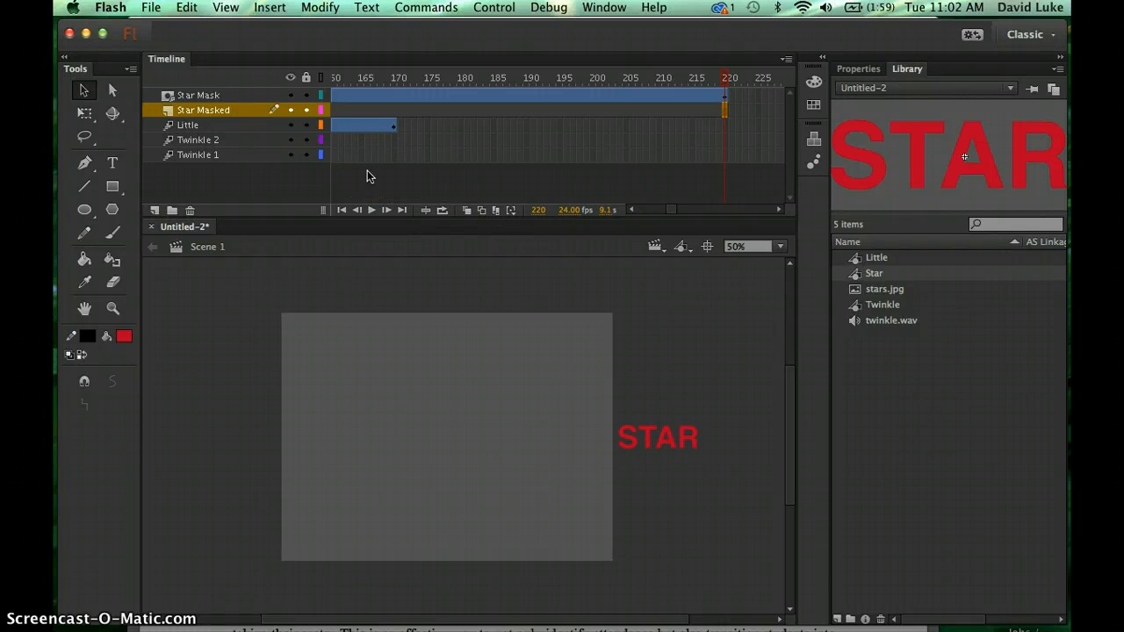
- Place stars.jpg from the library at frame 150 of the Star Masked layer so that it covers the whole stage
{"action": "scroll", "coordinate": [346, 174], "scroll_direction": "left", "scroll_amount": 5}
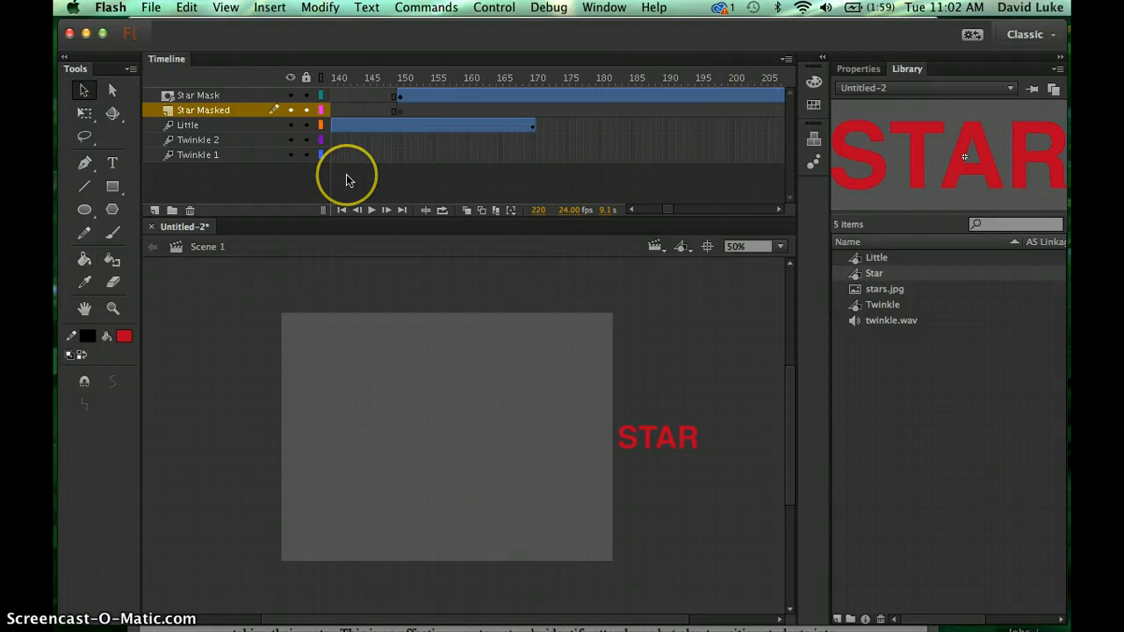
{"action": "left_click", "coordinate": [400, 111]}
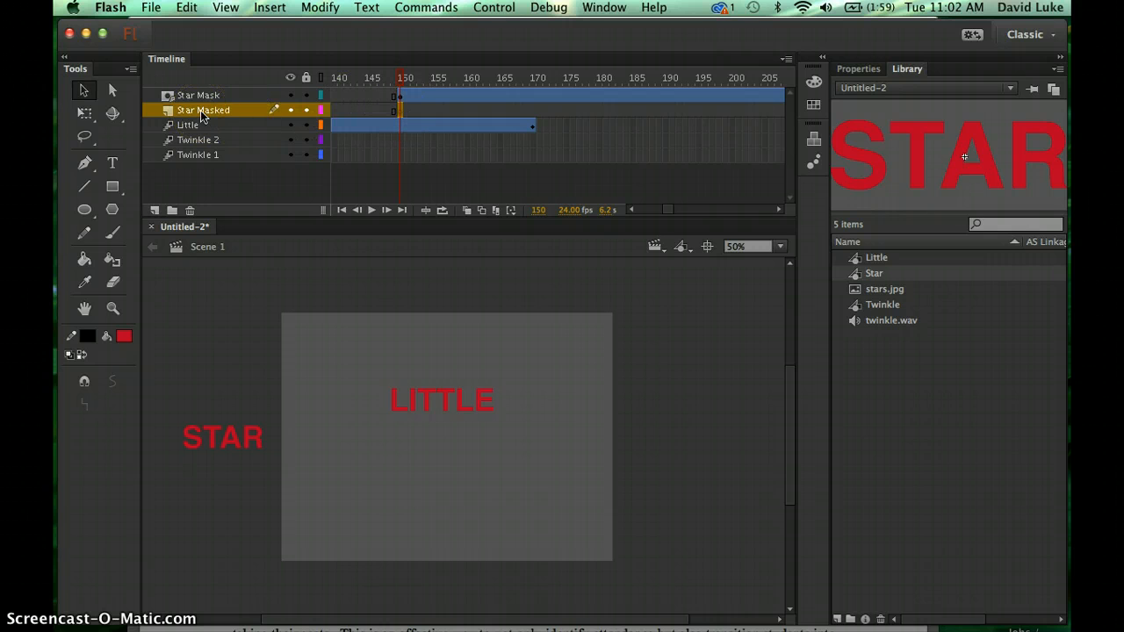
{"action": "left_click", "coordinate": [857, 293]}
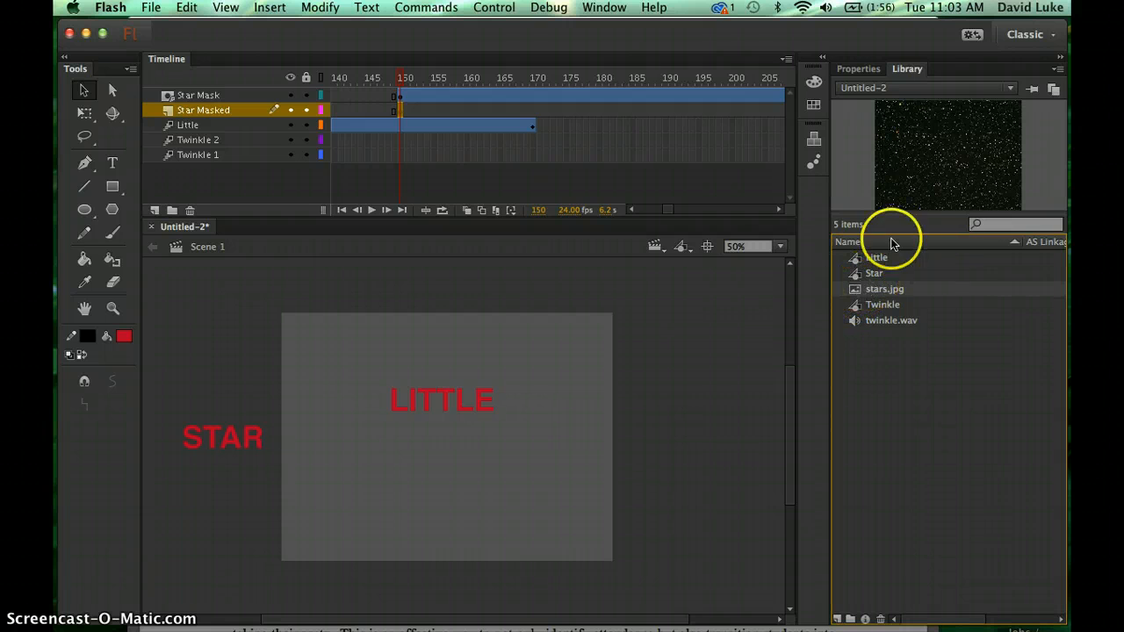
{"action": "left_click", "coordinate": [857, 292]}
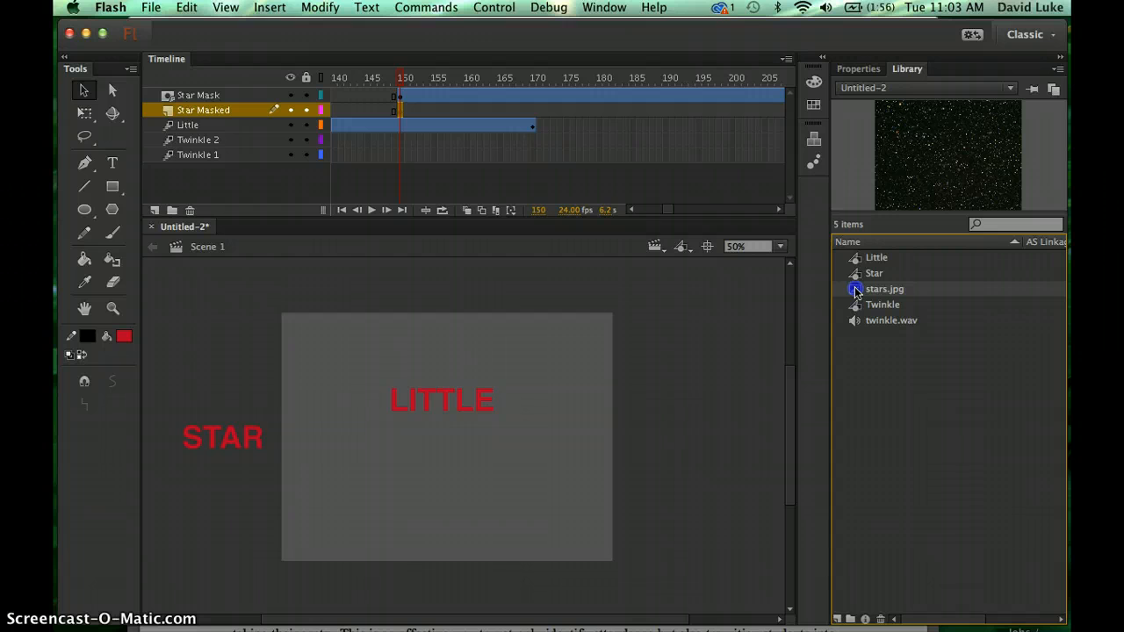
{"action": "left_click_drag", "start_coordinate": [856, 292], "coordinate": [440, 431]}
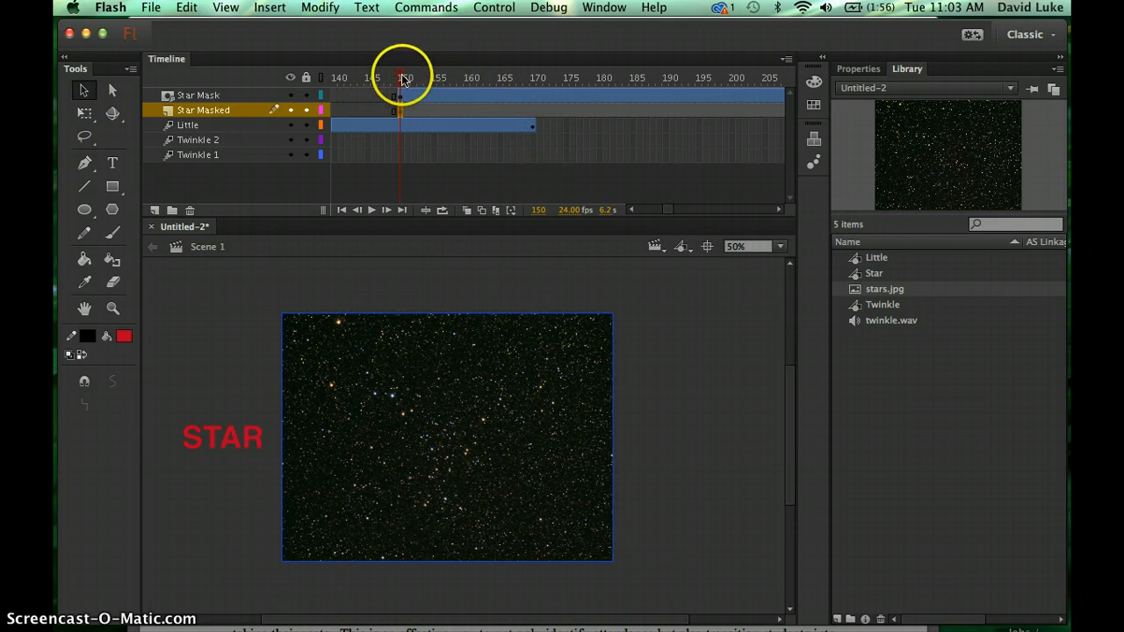
- Check the stage one frame before the stars image starts, and return to frame 150 of the Star Masked layer
{"action": "left_click_drag", "start_coordinate": [403, 79], "coordinate": [730, 138]}
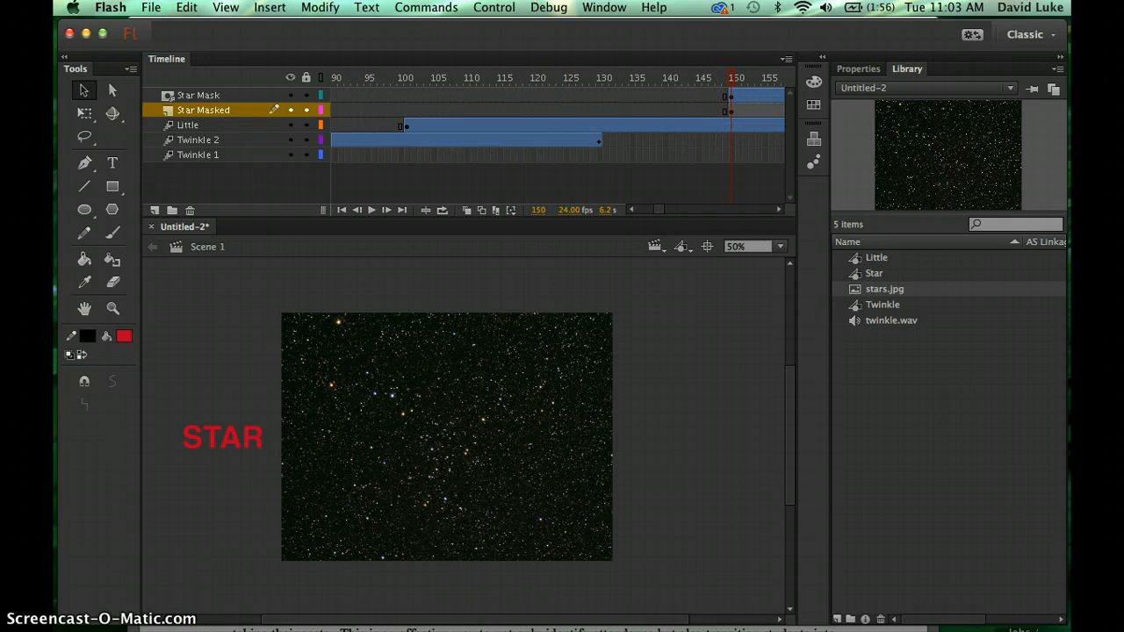
{"action": "key", "text": "comma"}
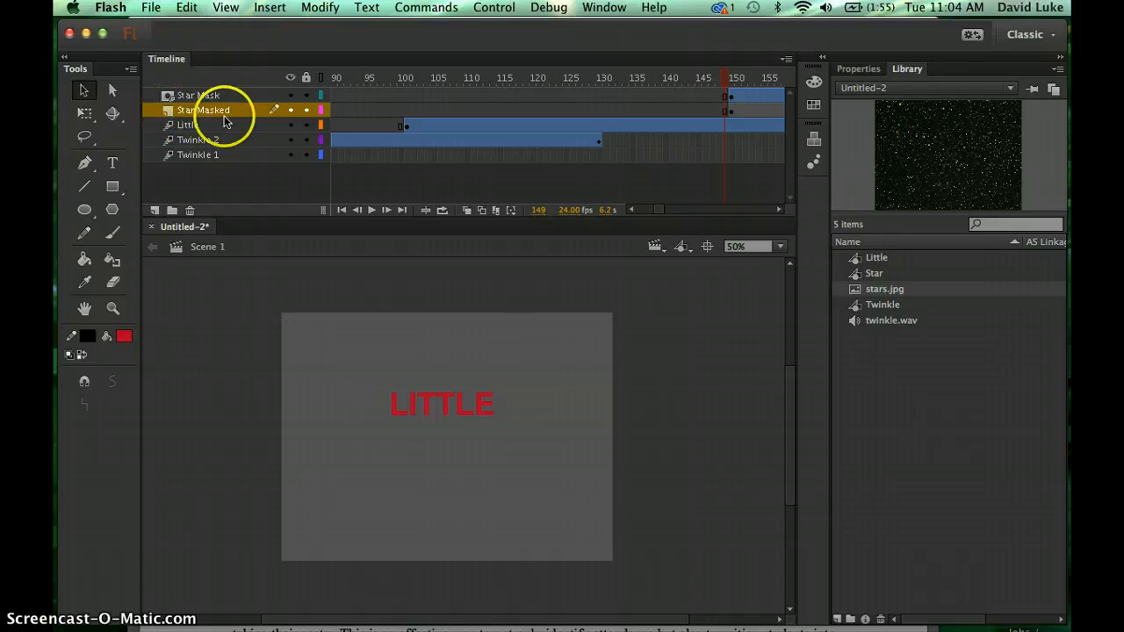
{"action": "left_click", "coordinate": [732, 108]}
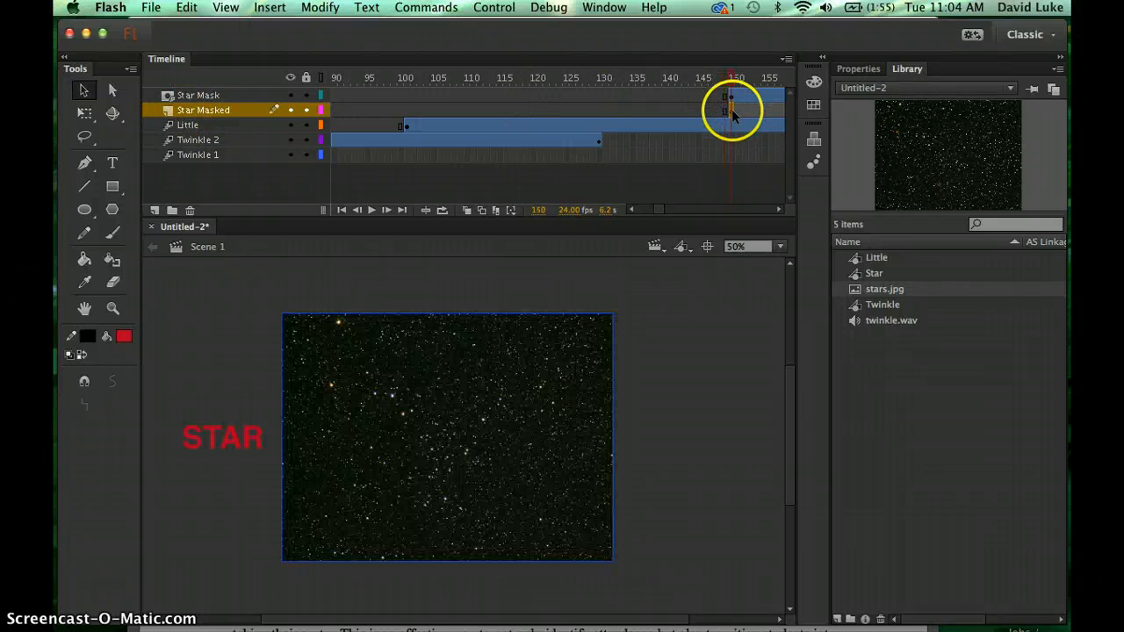
- Change the Star Masked layer's type to Masked in its layer properties
{"action": "double_click", "coordinate": [168, 111]}
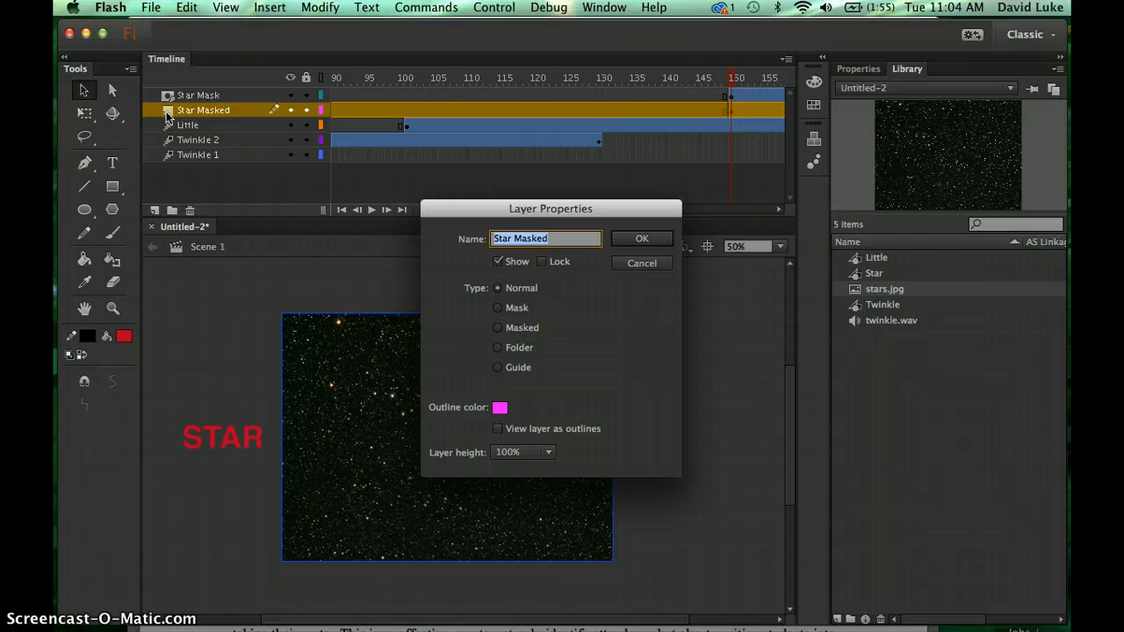
{"action": "left_click", "coordinate": [498, 329]}
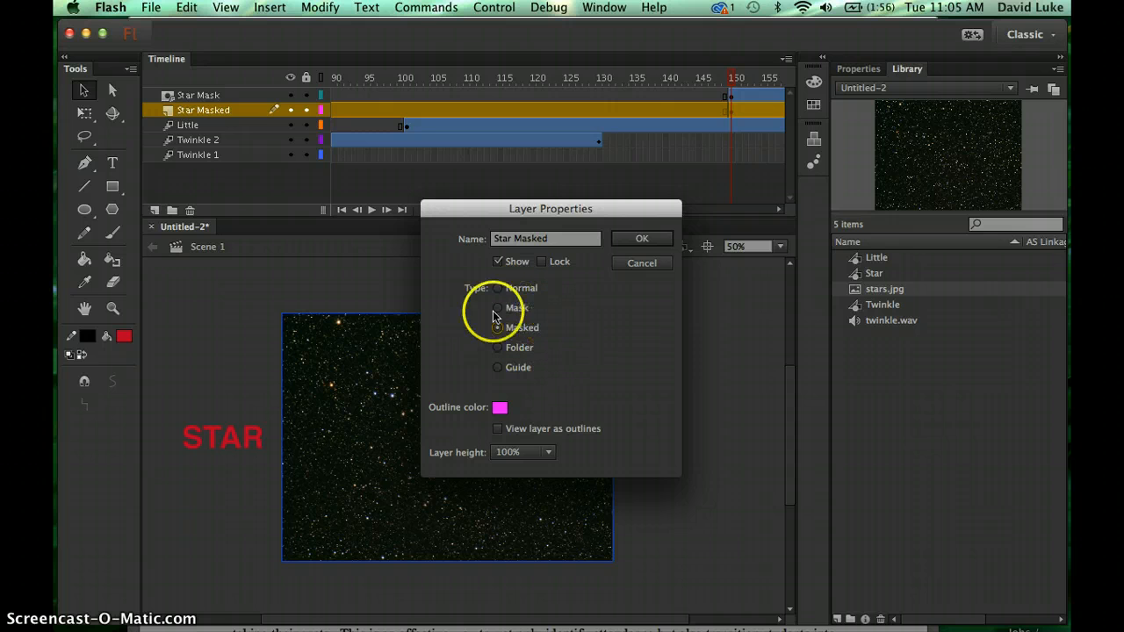
{"action": "left_click", "coordinate": [543, 320]}
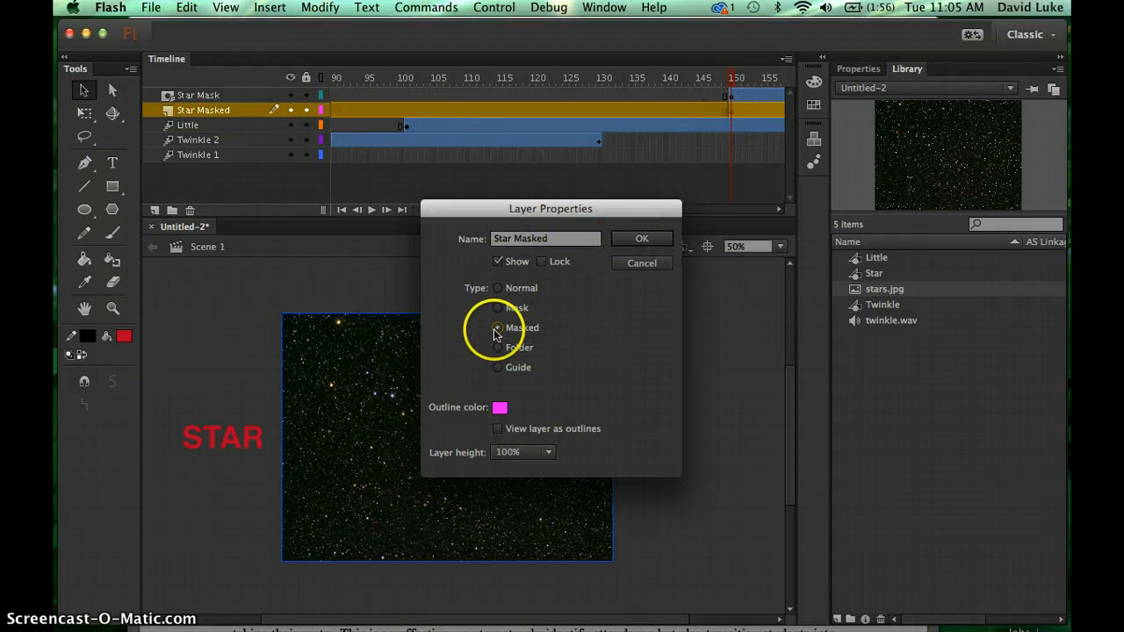
{"action": "left_click", "coordinate": [643, 238]}
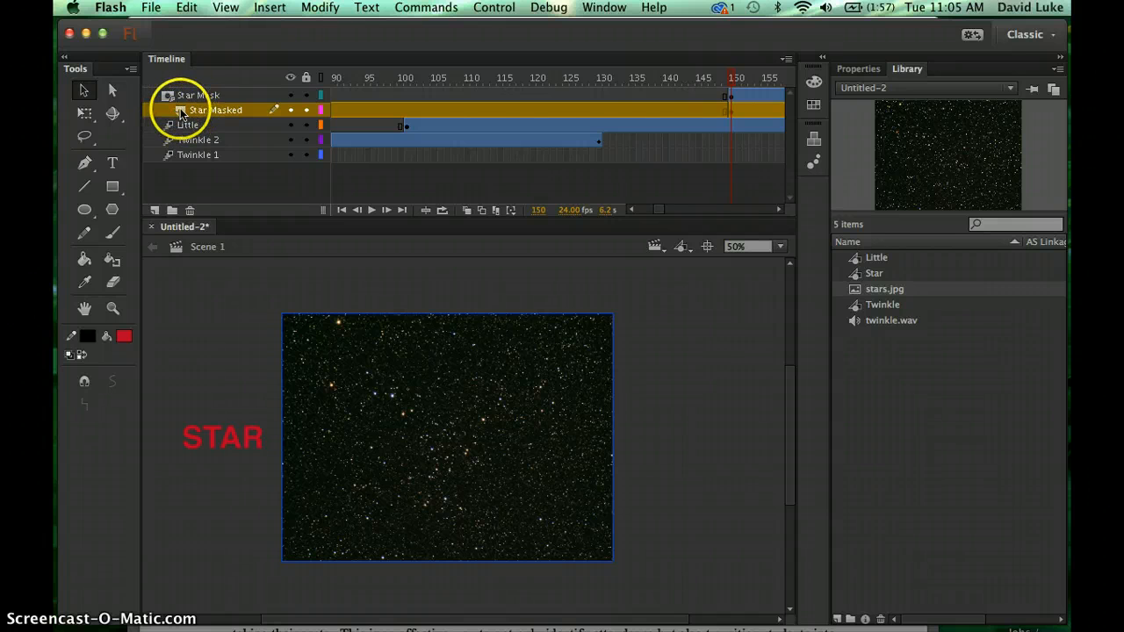
{"action": "left_click", "coordinate": [209, 111]}
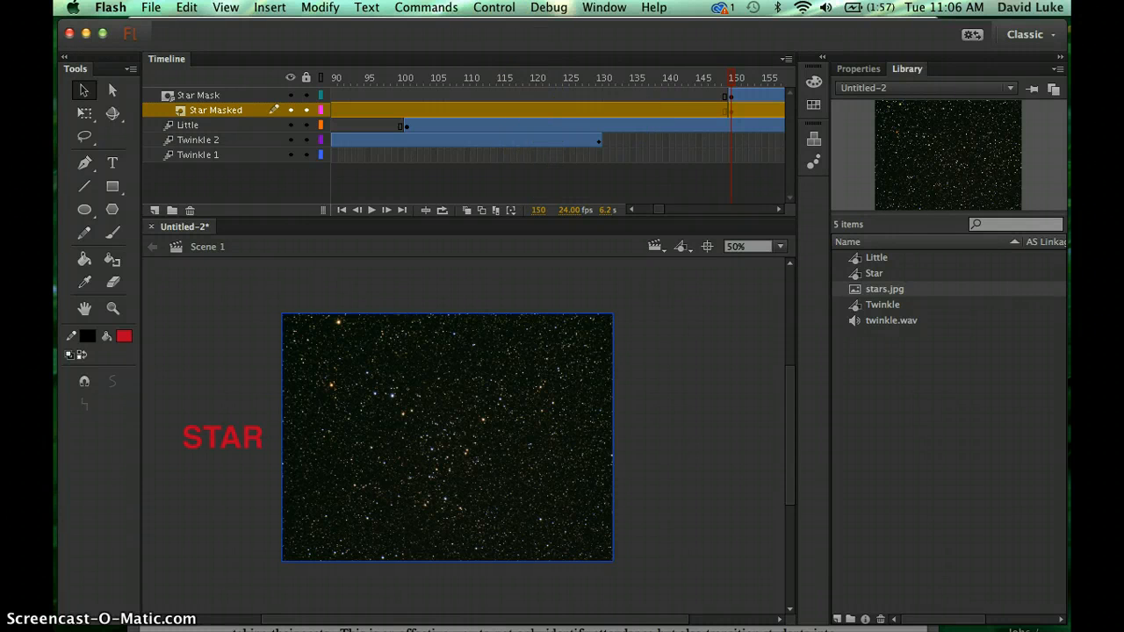
- Test the movie to review the masked STAR animation, and close the preview window
{"action": "left_click", "coordinate": [493, 7]}
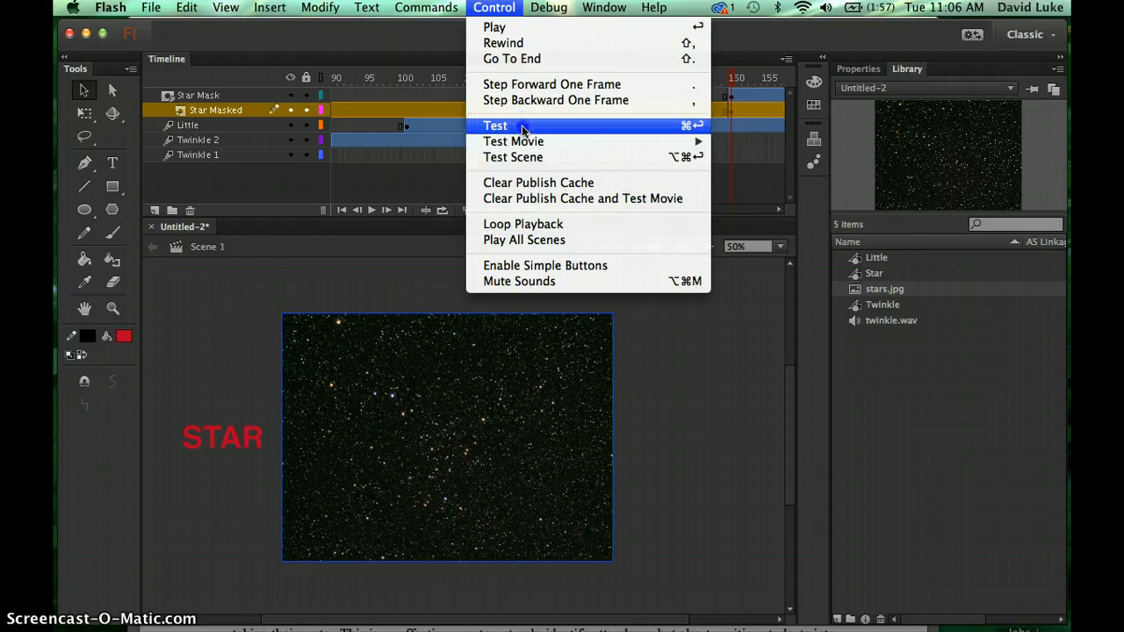
{"action": "mouse_move", "coordinate": [520, 142]}
{"action": "left_click", "coordinate": [822, 142]}
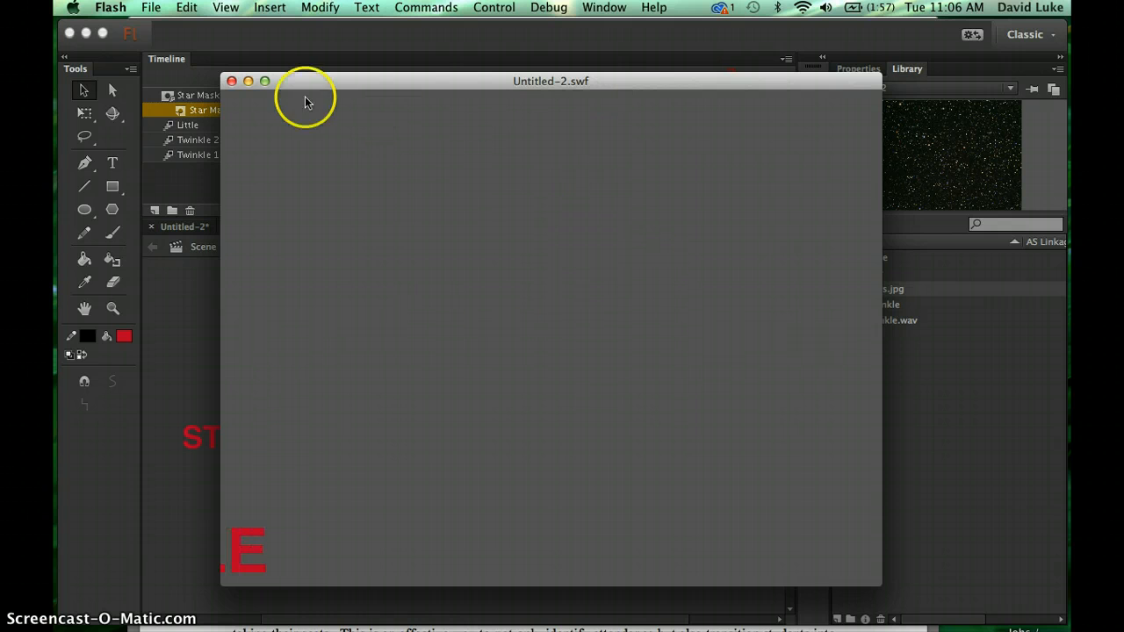
{"action": "left_click", "coordinate": [232, 82]}
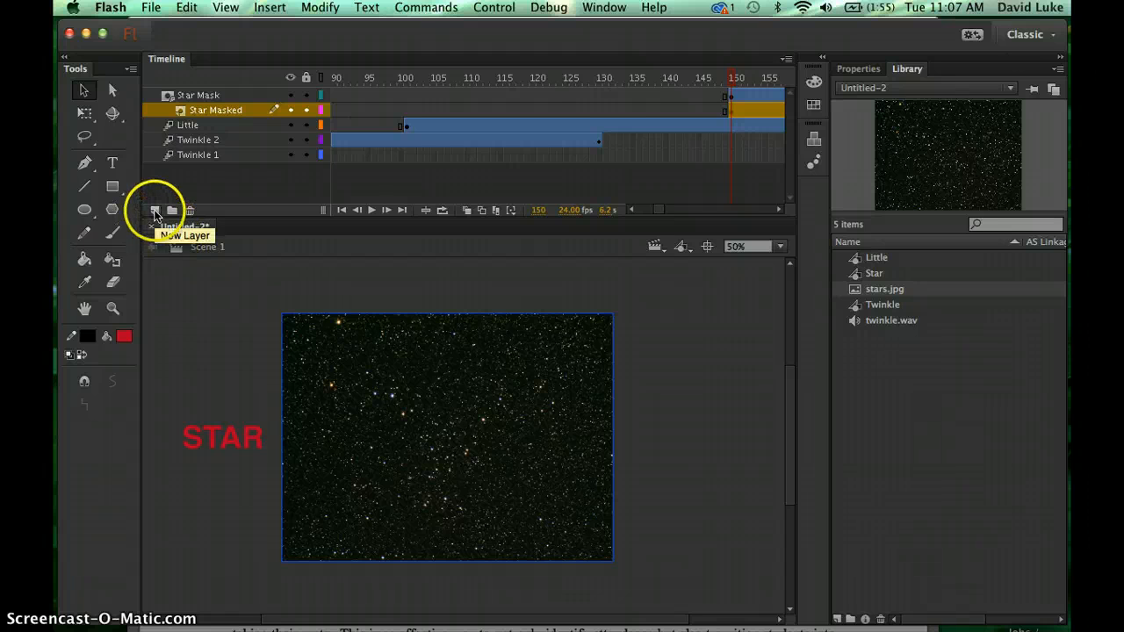
- Add a layer named Twinkle Sound 1 and move it below the Twinkle 1 layer
{"action": "left_click", "coordinate": [154, 211]}
{"action": "key", "text": "super+z"}
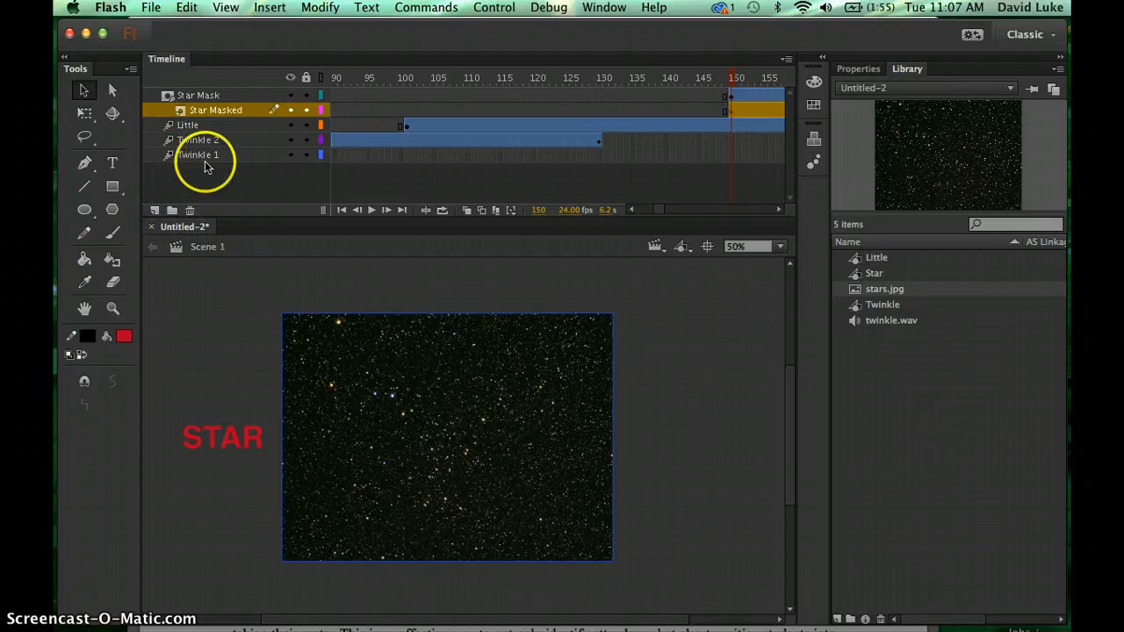
{"action": "left_click", "coordinate": [197, 158]}
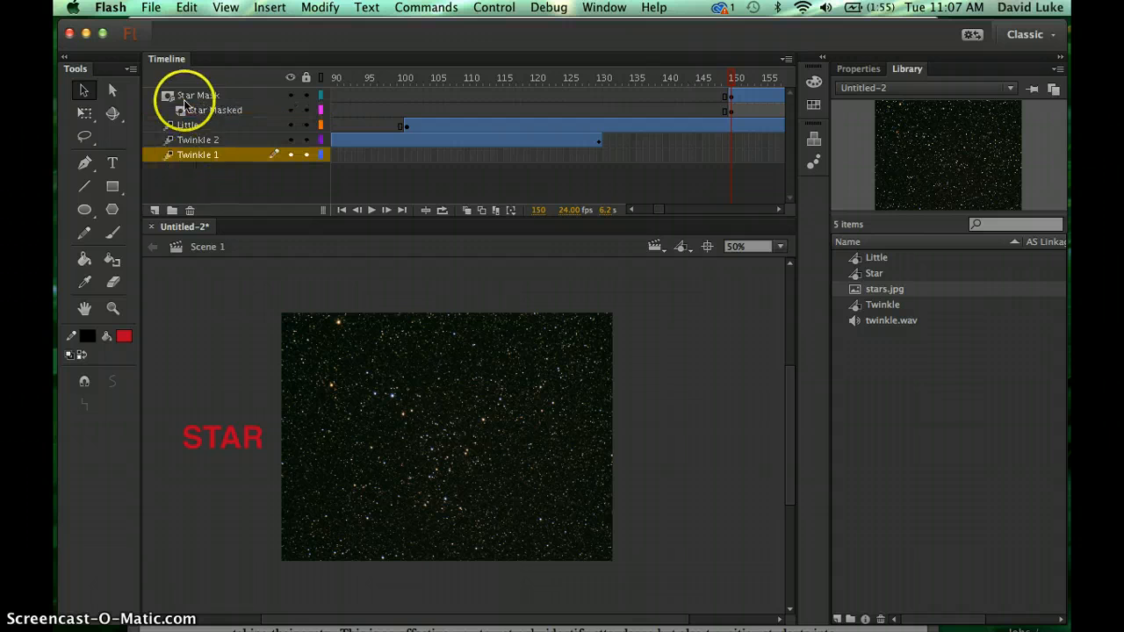
{"action": "left_click", "coordinate": [155, 212]}
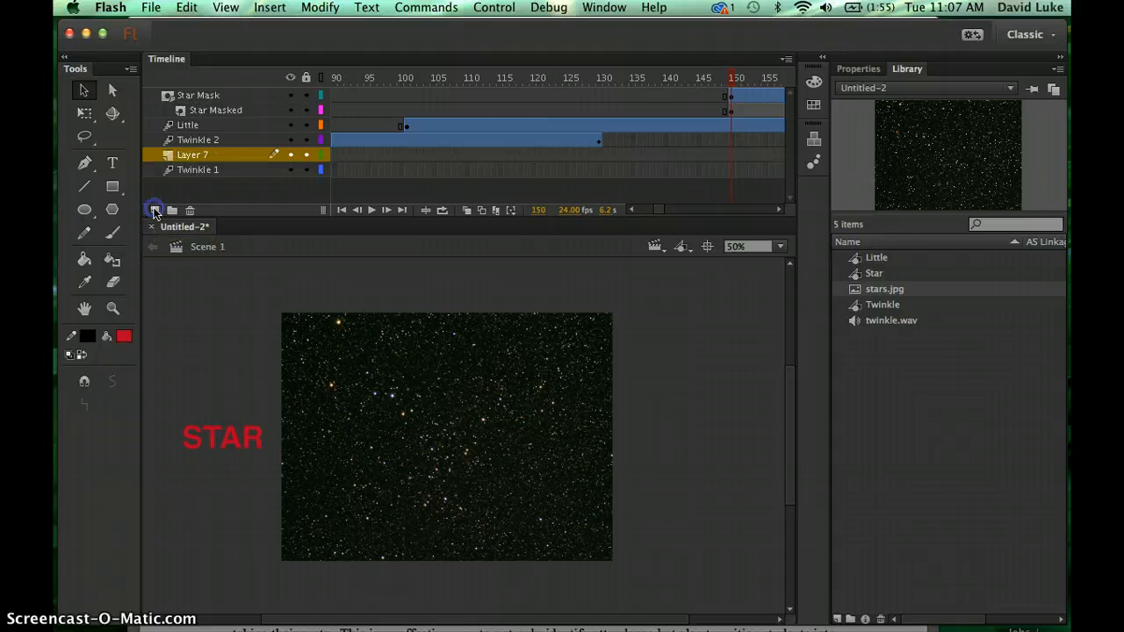
{"action": "double_click", "coordinate": [193, 156]}
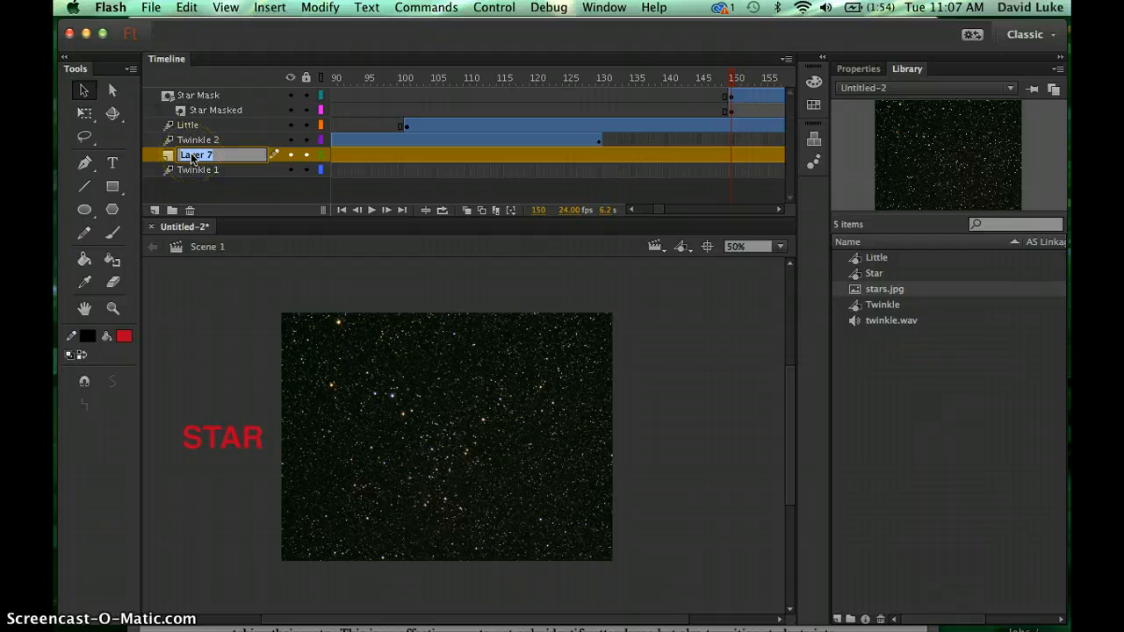
{"action": "type", "text": "Twinkle Sound 1"}
{"action": "left_click", "coordinate": [183, 183]}
{"action": "left_click", "coordinate": [165, 157]}
{"action": "left_click_drag", "start_coordinate": [165, 156], "coordinate": [167, 180]}
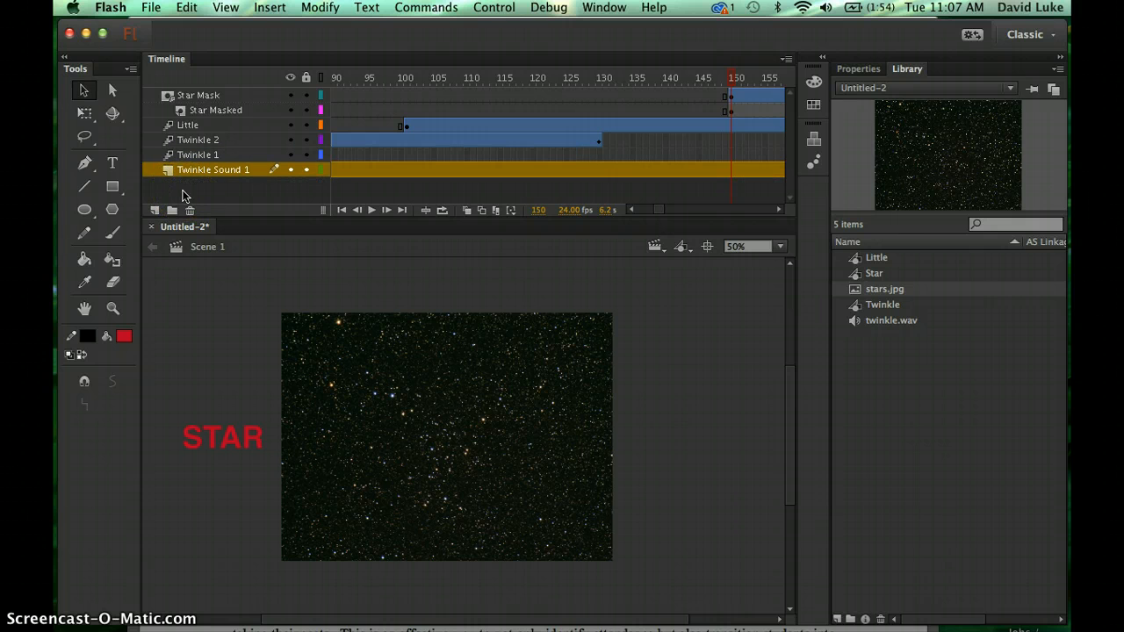
- Add another layer named Twinkle Sound 2 and move it beneath Twinkle Sound 1
{"action": "left_click", "coordinate": [155, 209]}
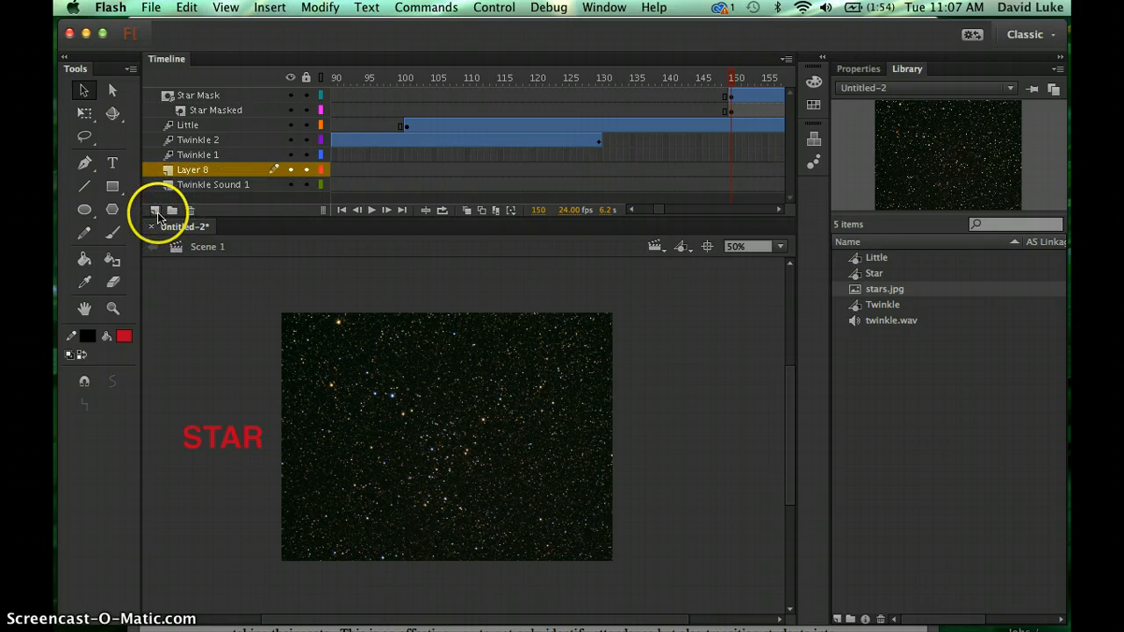
{"action": "double_click", "coordinate": [193, 173]}
{"action": "type", "text": "Twi"}
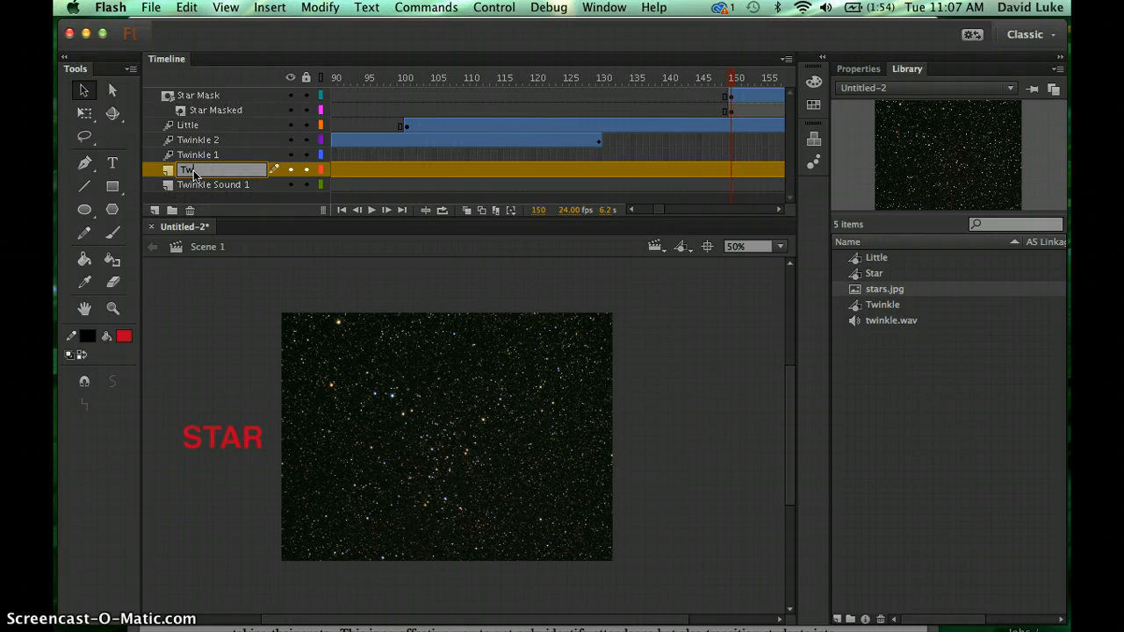
{"action": "type", "text": "nkle Sound 2"}
{"action": "left_click", "coordinate": [226, 201]}
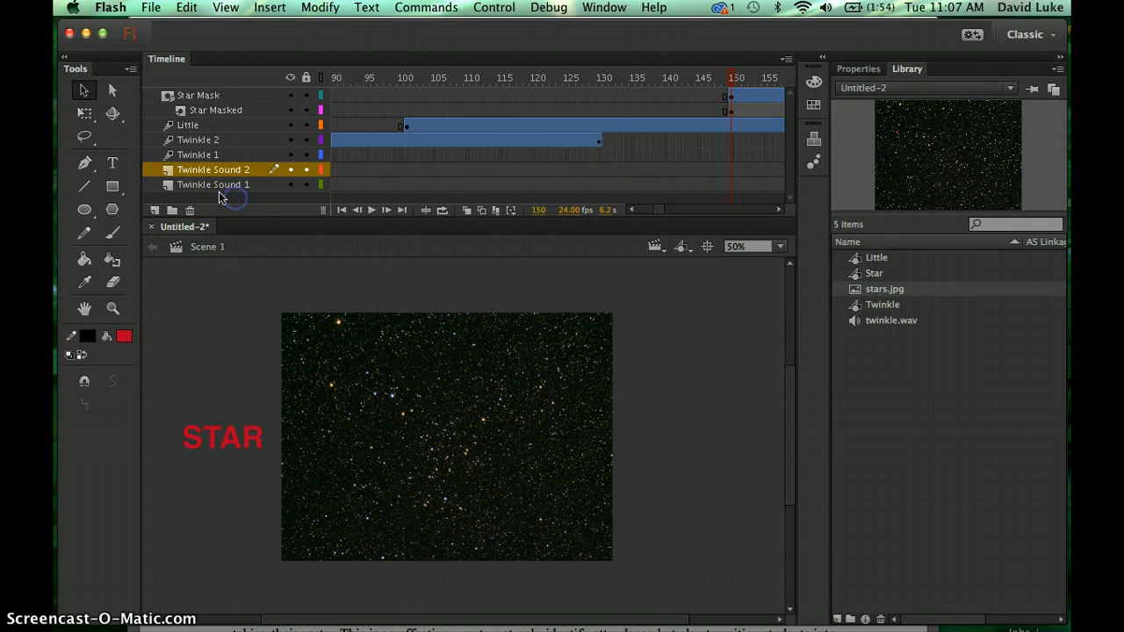
{"action": "left_click_drag", "start_coordinate": [167, 173], "coordinate": [165, 191]}
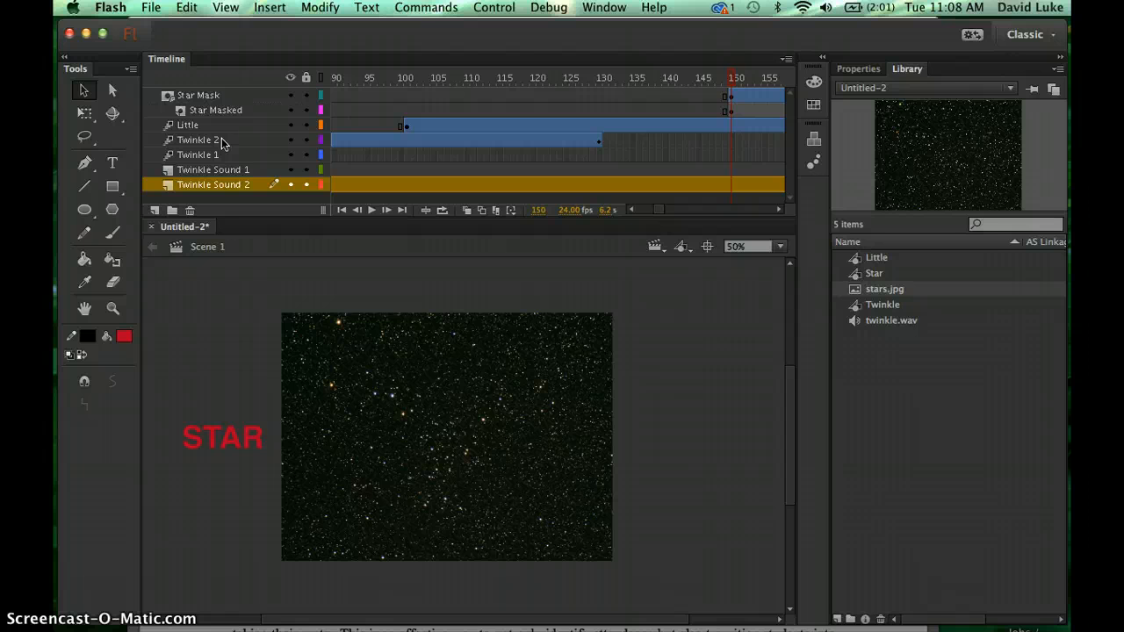
- Add the twinkle.wav sound to the Twinkle Sound 1 layer at frame 1
{"action": "left_click_drag", "start_coordinate": [312, 165], "coordinate": [418, 184]}
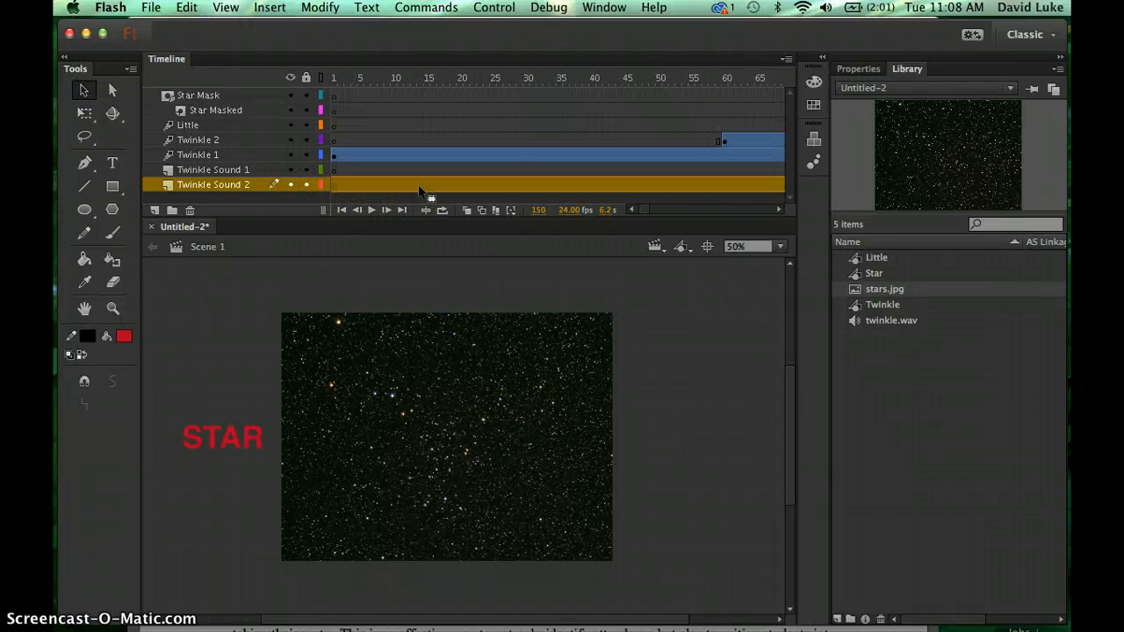
{"action": "left_click_drag", "start_coordinate": [333, 167], "coordinate": [334, 174]}
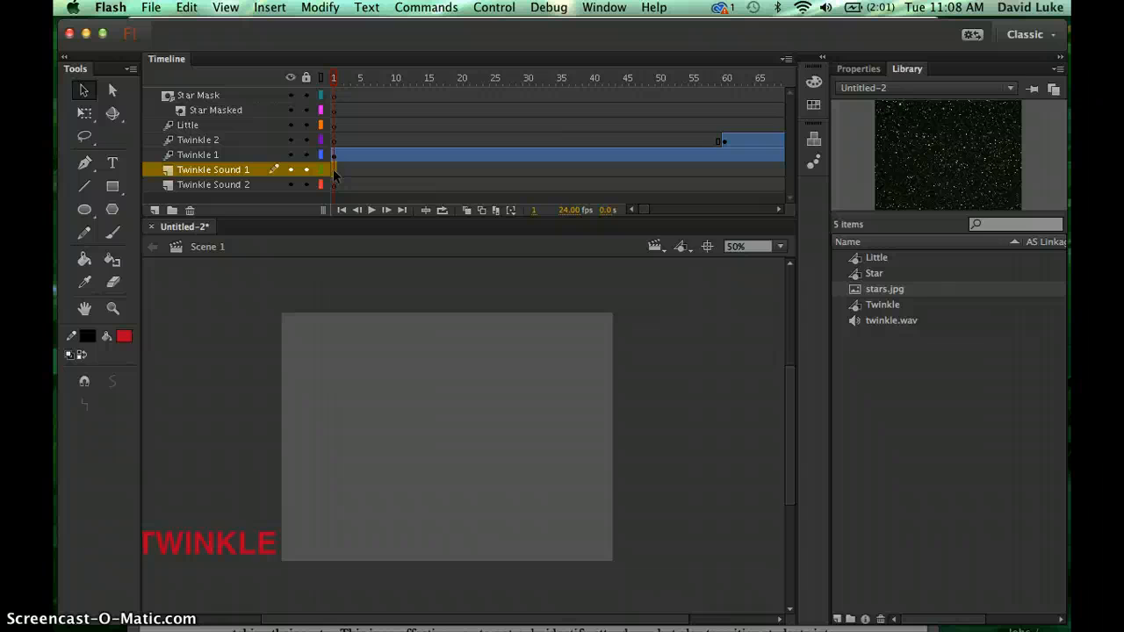
{"action": "left_click", "coordinate": [334, 76]}
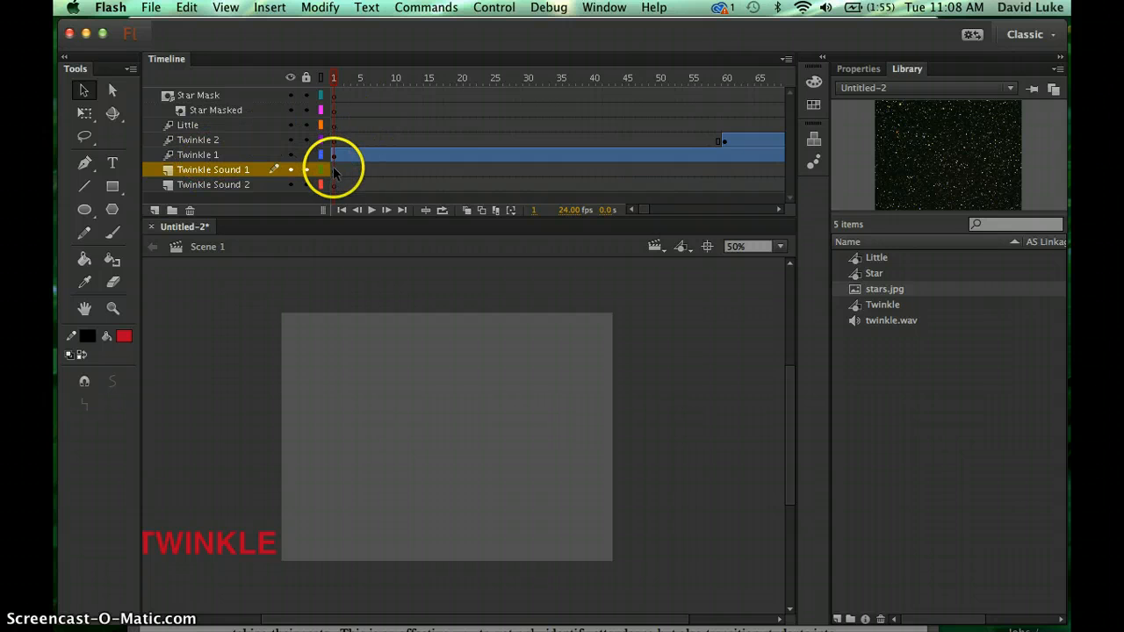
{"action": "left_click", "coordinate": [333, 79]}
{"action": "mouse_move", "coordinate": [334, 79]}
{"action": "left_mouse_down"}
{"action": "mouse_move", "coordinate": [359, 79]}
{"action": "mouse_move", "coordinate": [320, 79]}
{"action": "left_mouse_up"}
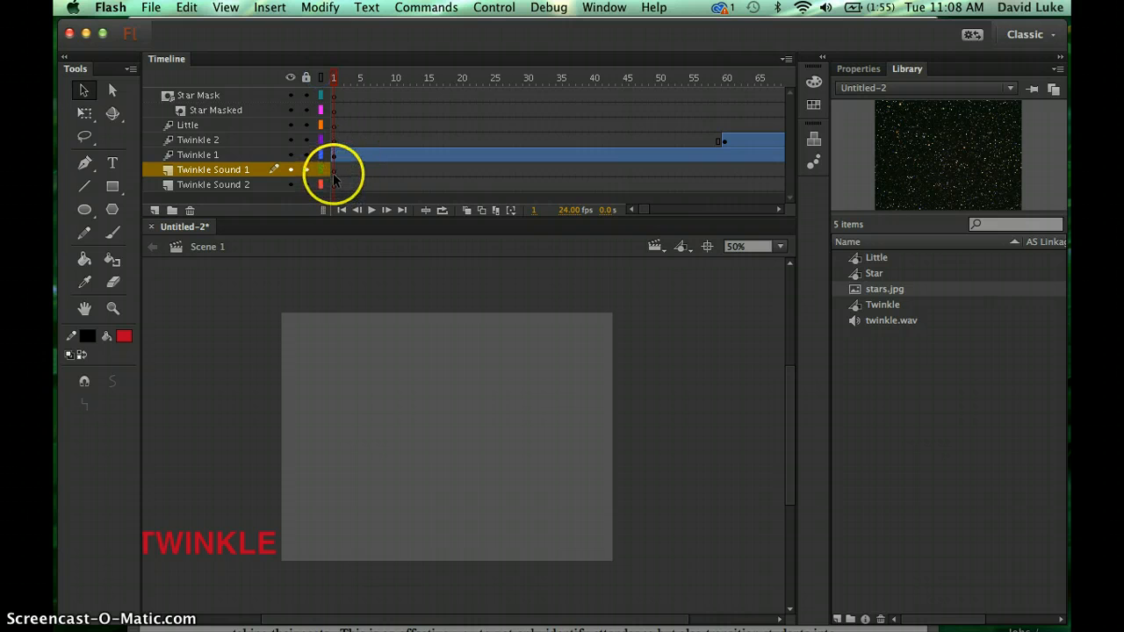
{"action": "left_click", "coordinate": [333, 174]}
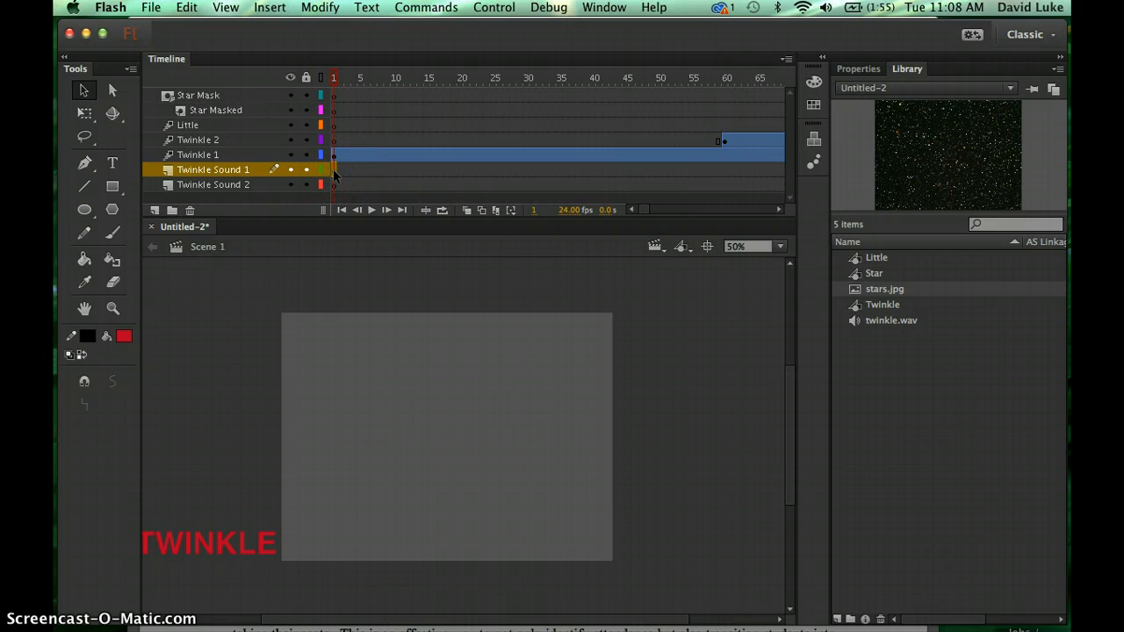
{"action": "left_click", "coordinate": [858, 321]}
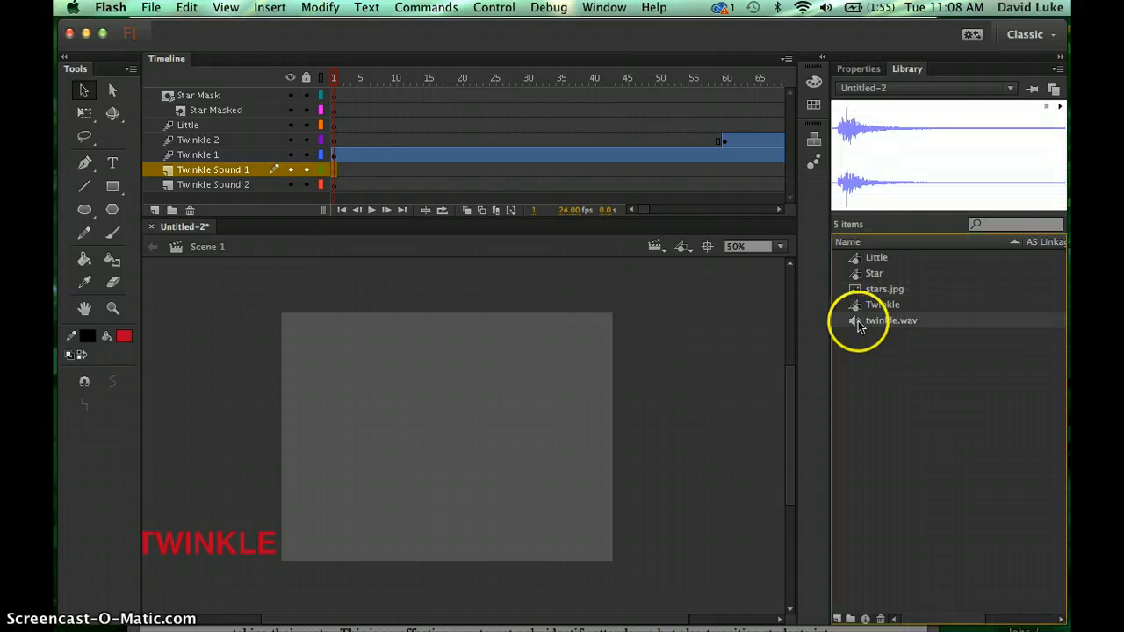
{"action": "left_click_drag", "start_coordinate": [858, 320], "coordinate": [452, 435]}
{"action": "left_click", "coordinate": [457, 223]}
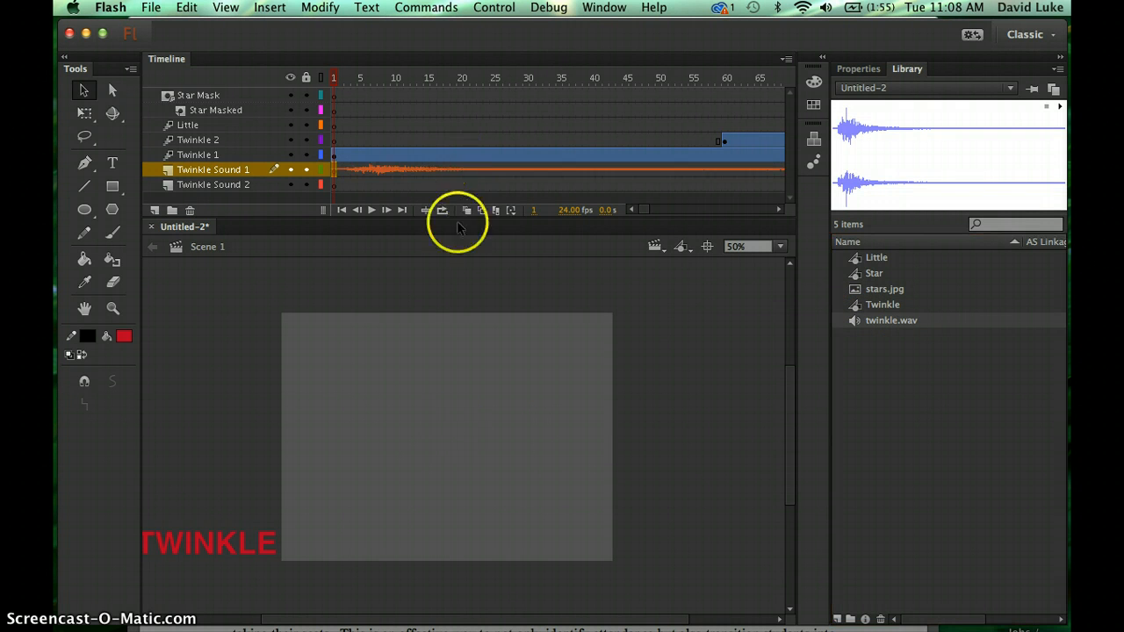
{"action": "left_click", "coordinate": [664, 579]}
{"action": "left_click", "coordinate": [322, 384]}
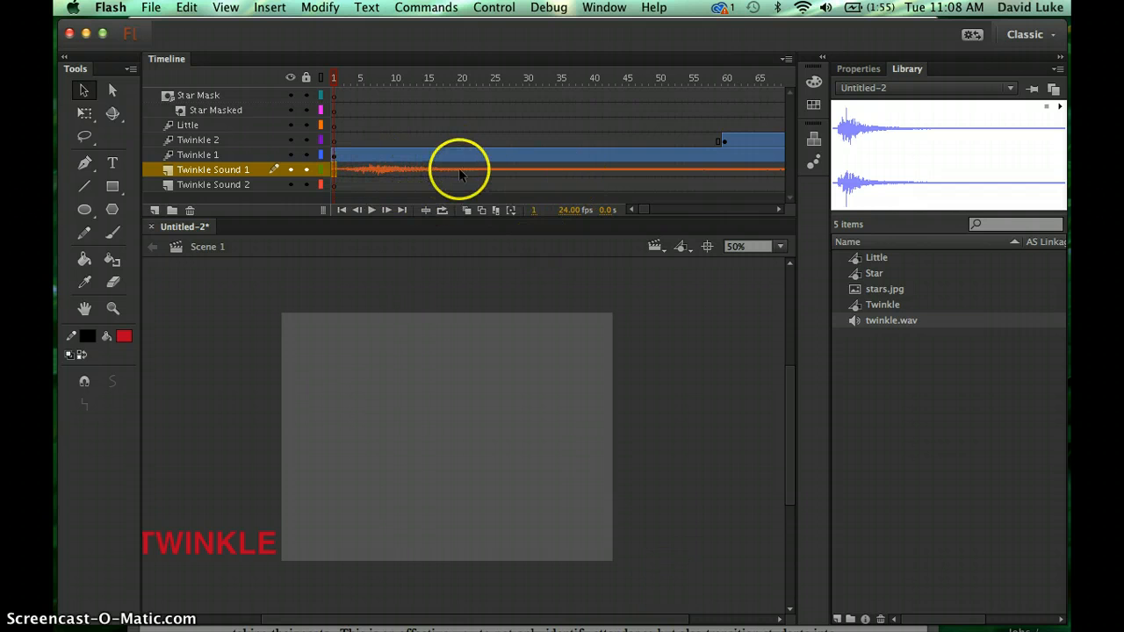
{"action": "left_click_drag", "start_coordinate": [459, 169], "coordinate": [334, 169]}
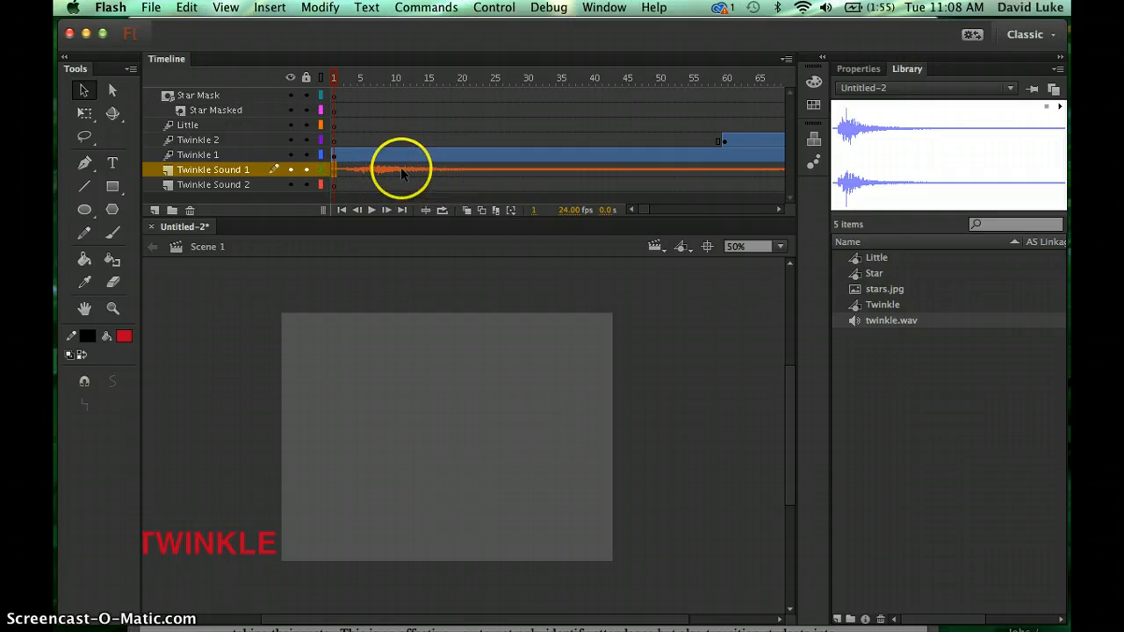
{"action": "left_click_drag", "start_coordinate": [372, 167], "coordinate": [383, 183]}
{"action": "left_click", "coordinate": [515, 196]}
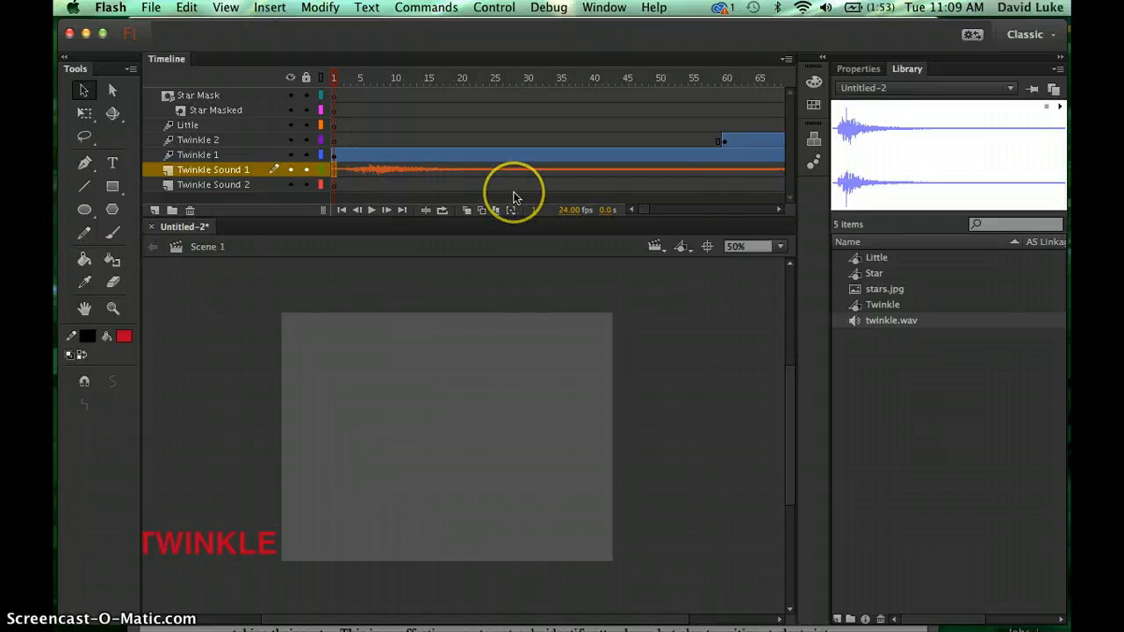
- Insert a keyframe at frame 60 of the Twinkle Sound 2 layer and place the twinkle.wav sound there
{"action": "scroll", "coordinate": [515, 196], "scroll_direction": "right", "scroll_amount": 3}
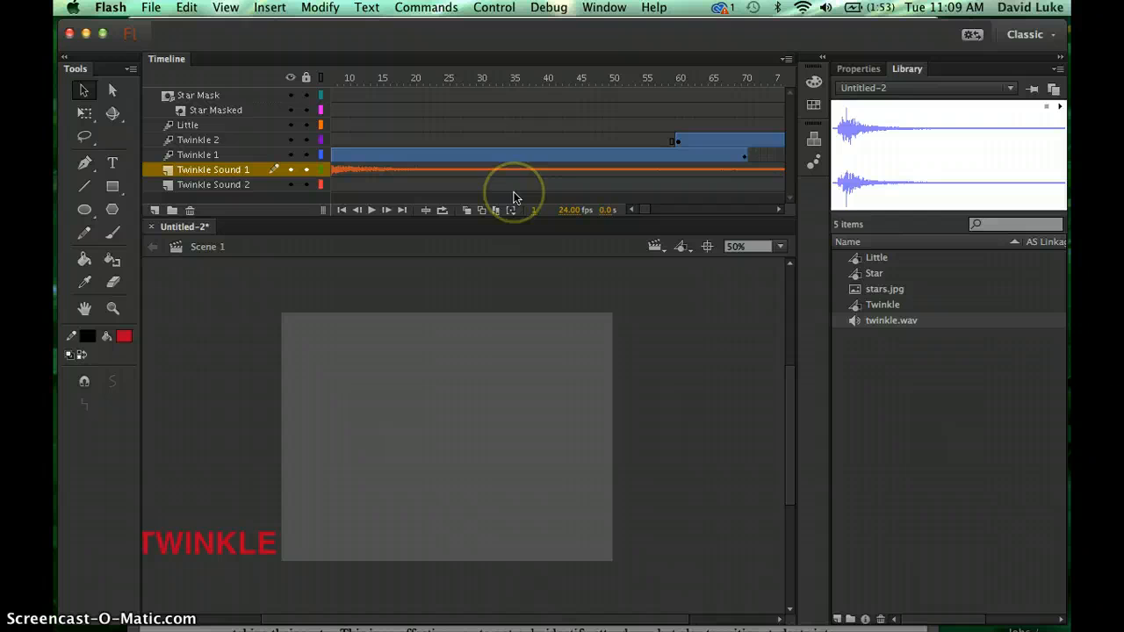
{"action": "left_click", "coordinate": [679, 186]}
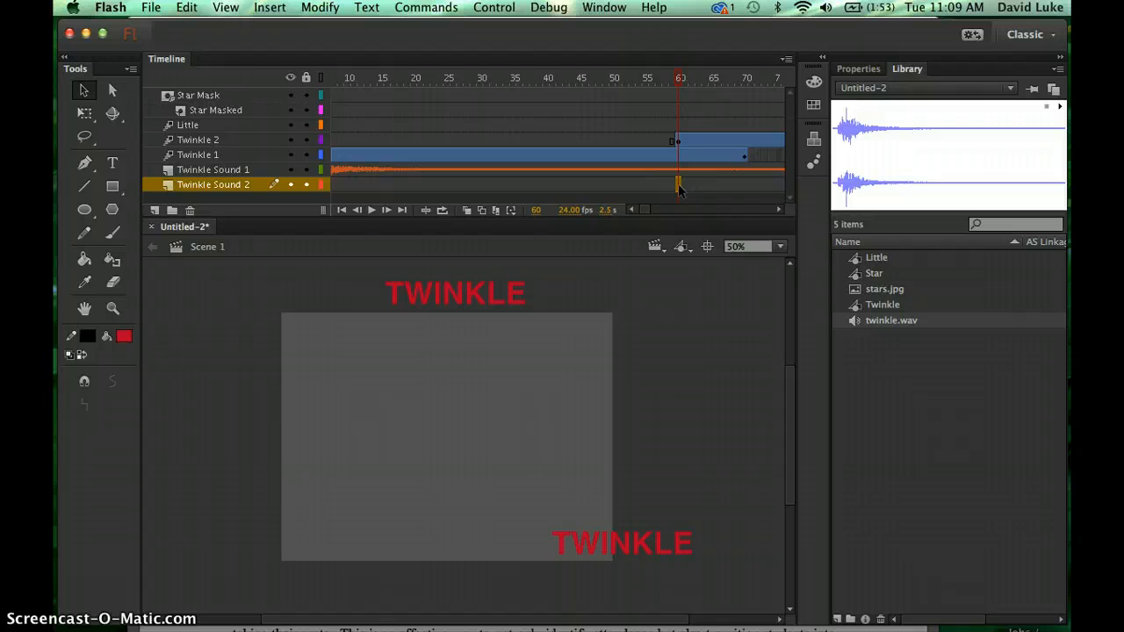
{"action": "right_click", "coordinate": [678, 185]}
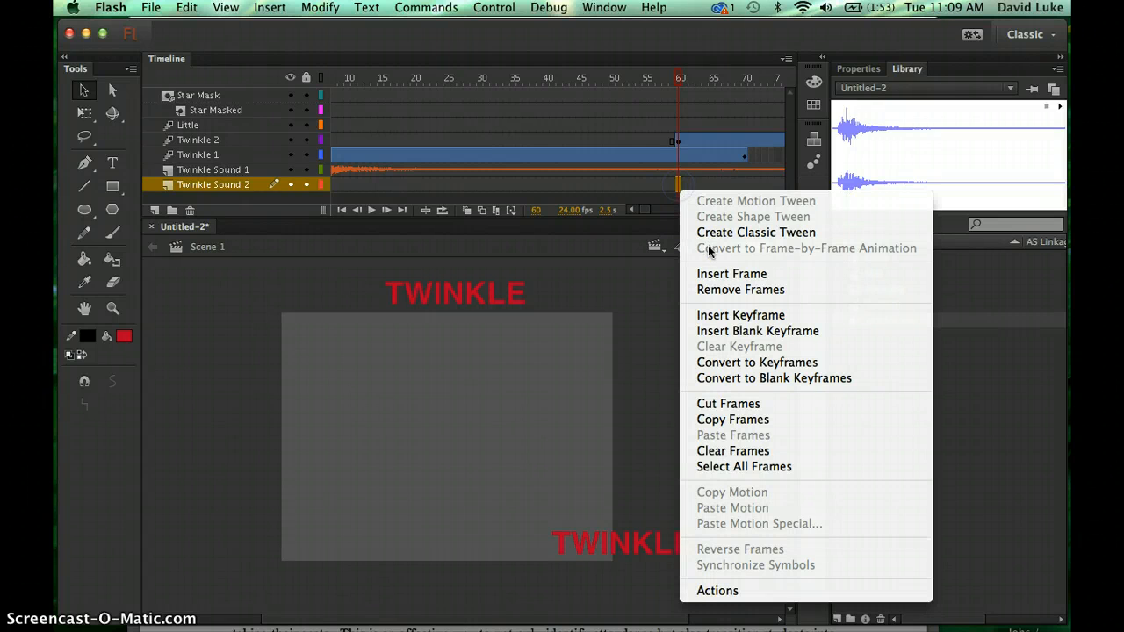
{"action": "left_click", "coordinate": [721, 322]}
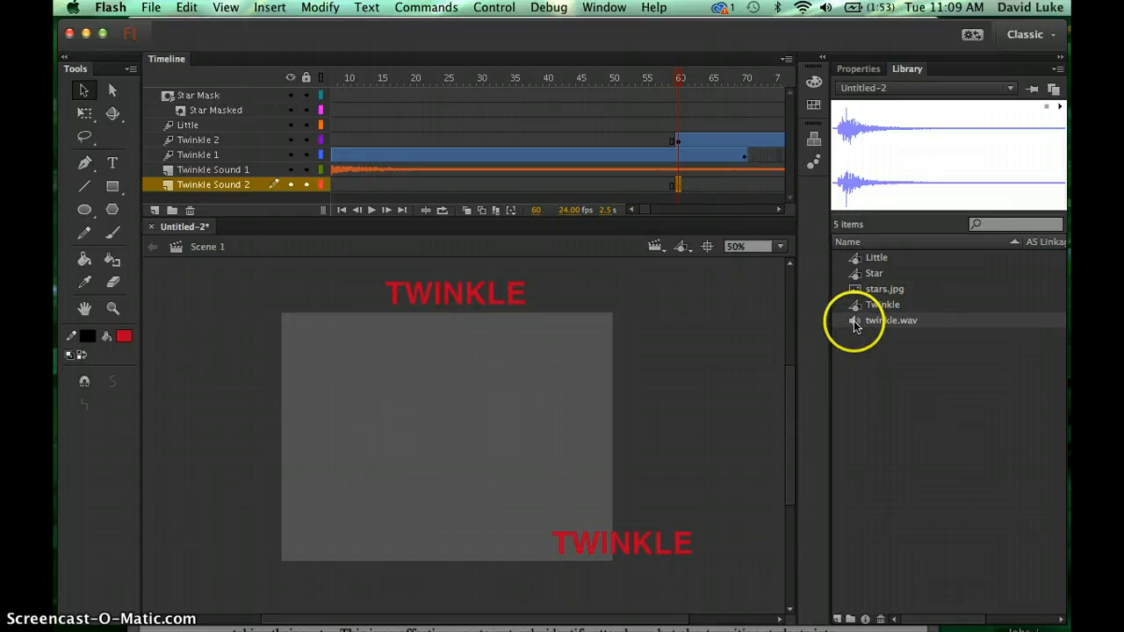
{"action": "left_click_drag", "start_coordinate": [853, 321], "coordinate": [452, 444]}
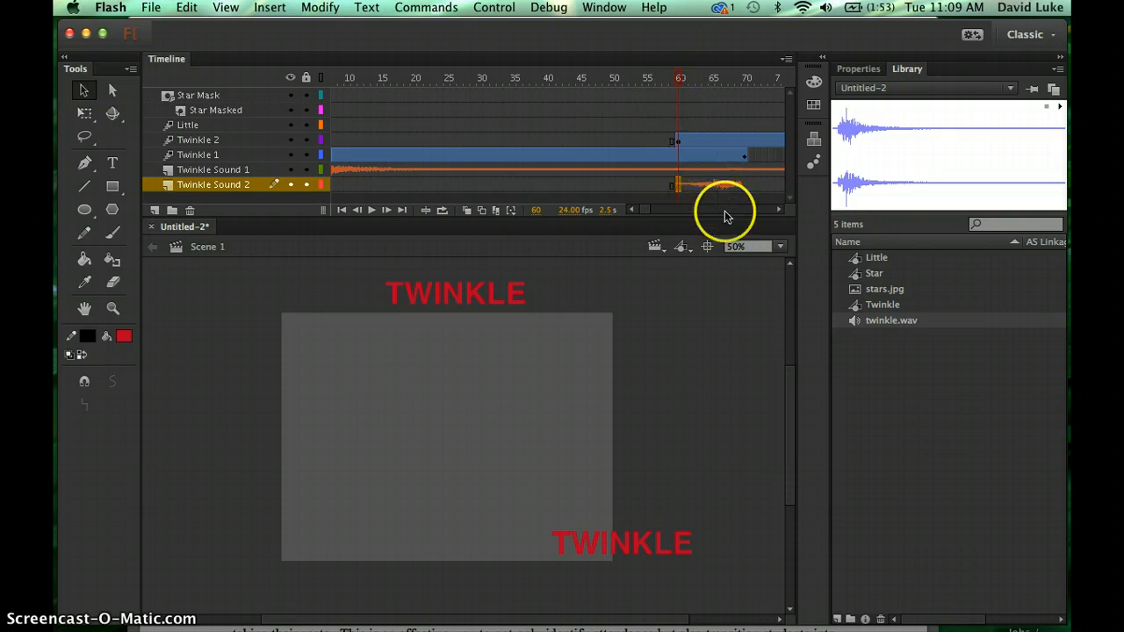
{"action": "left_click", "coordinate": [777, 209]}
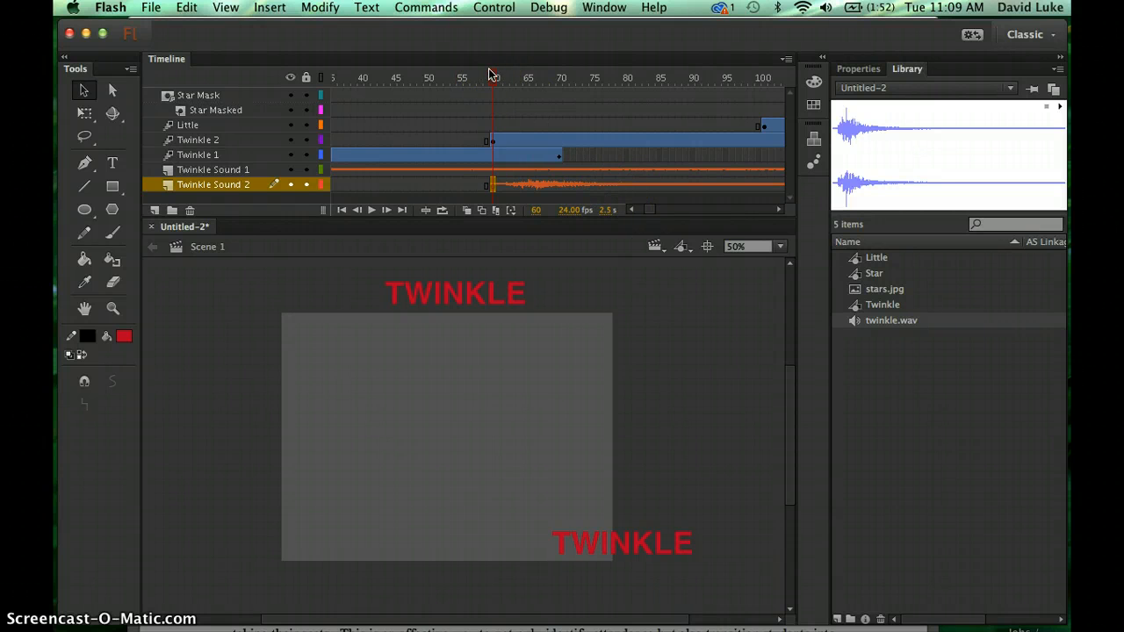
- Return the playhead to frame 1, test the movie in Flash Professional to check the twinkle sounds, and close the preview
{"action": "left_click_drag", "start_coordinate": [492, 75], "coordinate": [238, 56]}
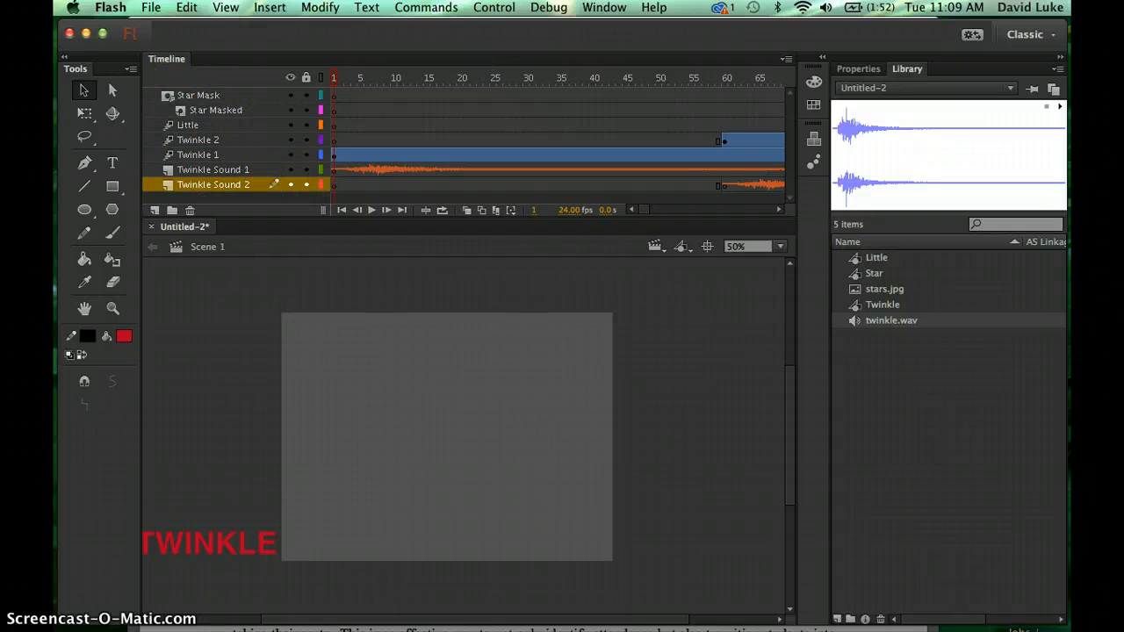
{"action": "left_click", "coordinate": [549, 7]}
{"action": "mouse_move", "coordinate": [493, 7]}
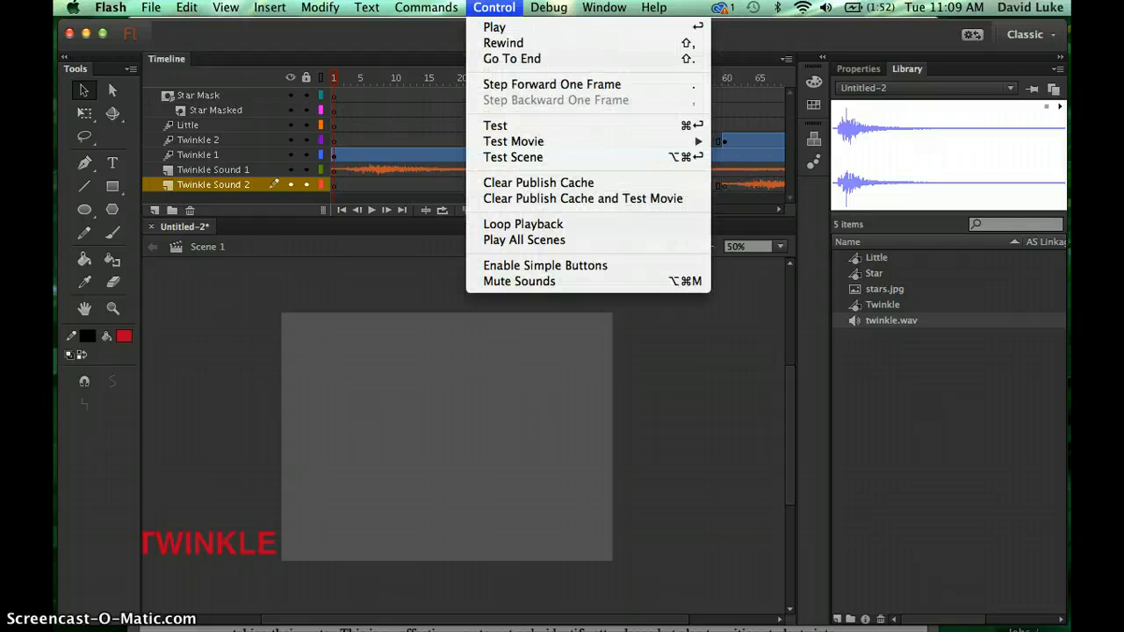
{"action": "mouse_move", "coordinate": [533, 143]}
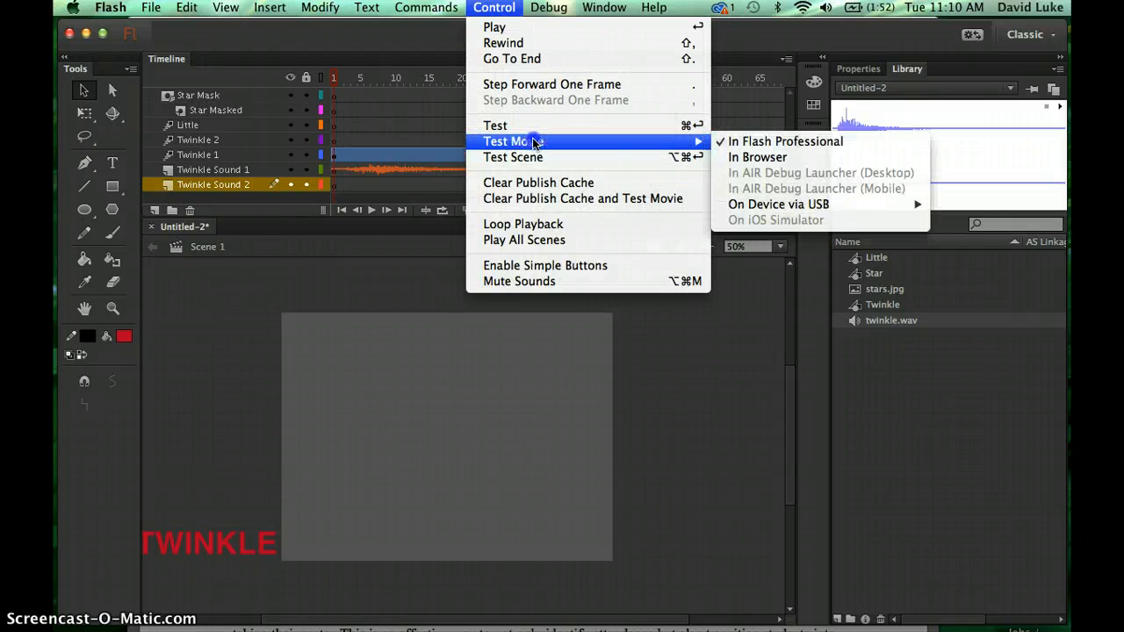
{"action": "left_click", "coordinate": [778, 144]}
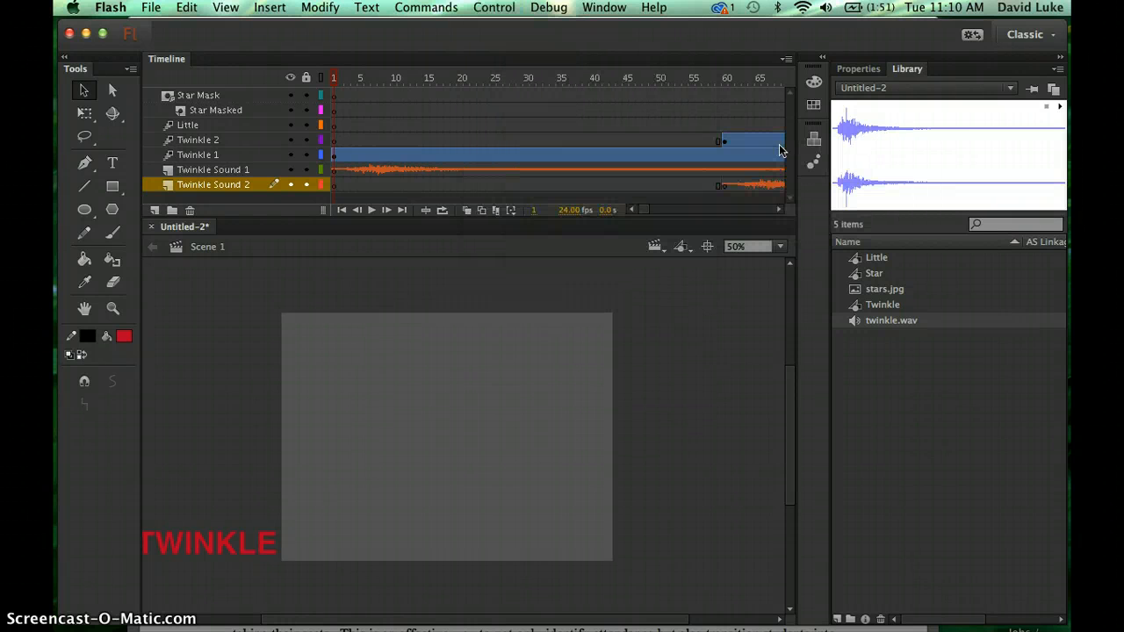
{"action": "key", "text": "XF86AudioRaiseVolume"}
{"action": "key", "text": "XF86AudioRaiseVolume"}
{"action": "key", "text": "XF86AudioRaiseVolume"}
{"action": "key", "text": "XF86AudioRaiseVolume"}
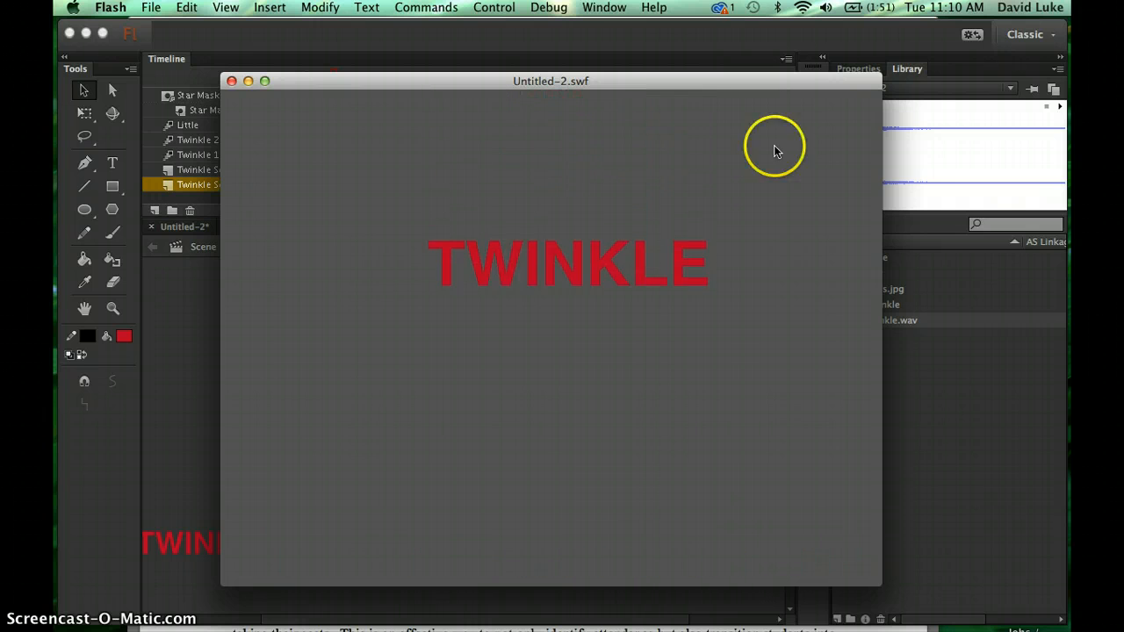
{"action": "left_click", "coordinate": [231, 81]}
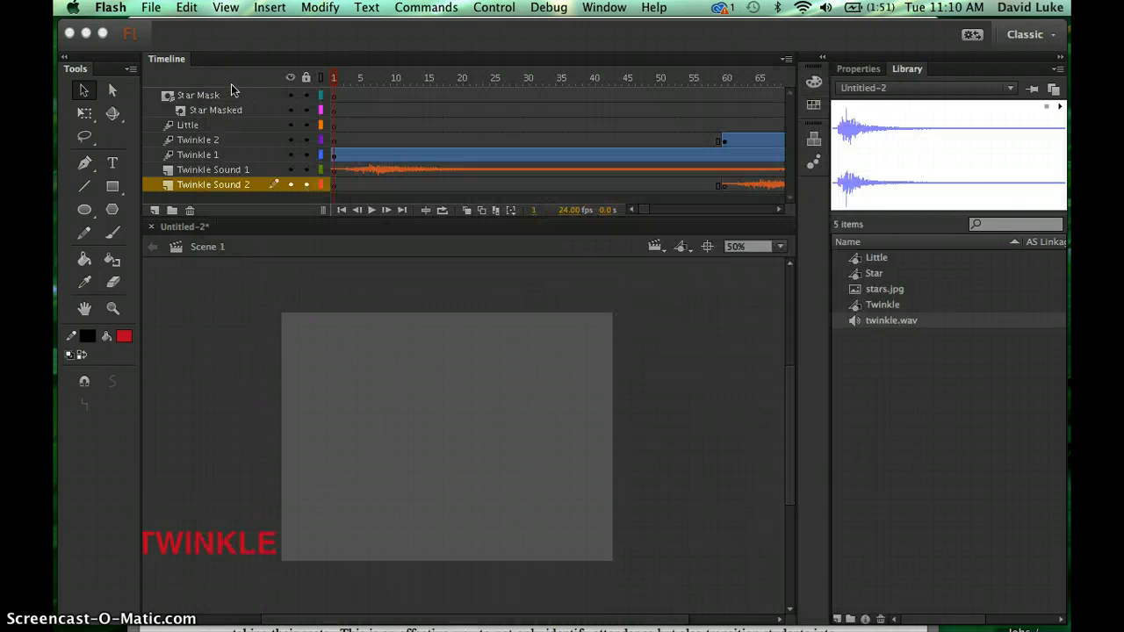
{"action": "left_click", "coordinate": [205, 353]}
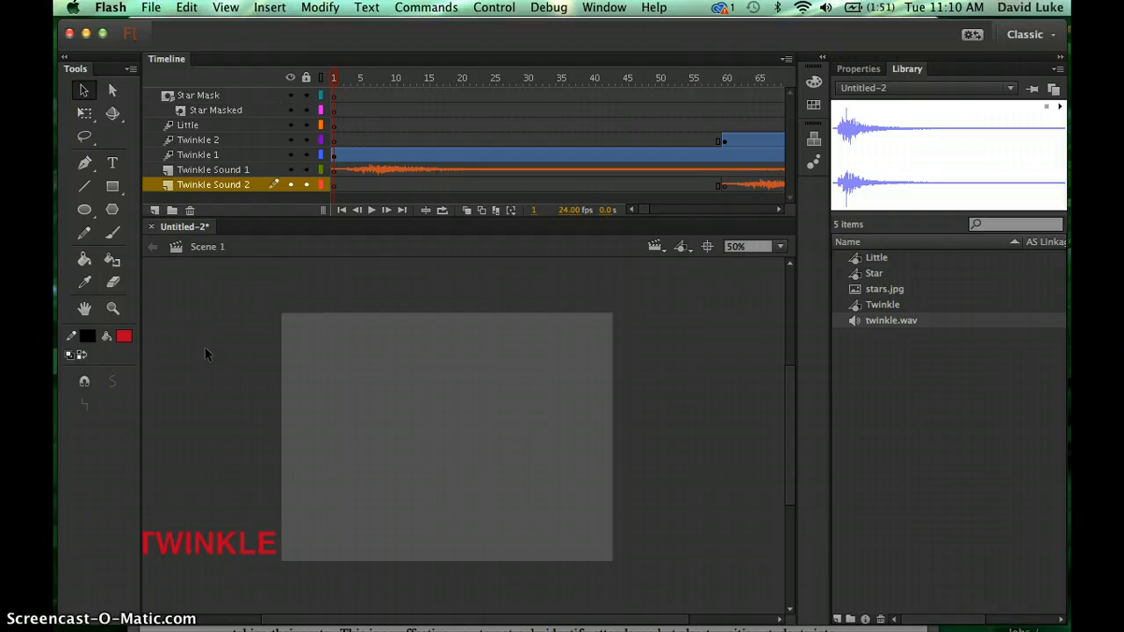